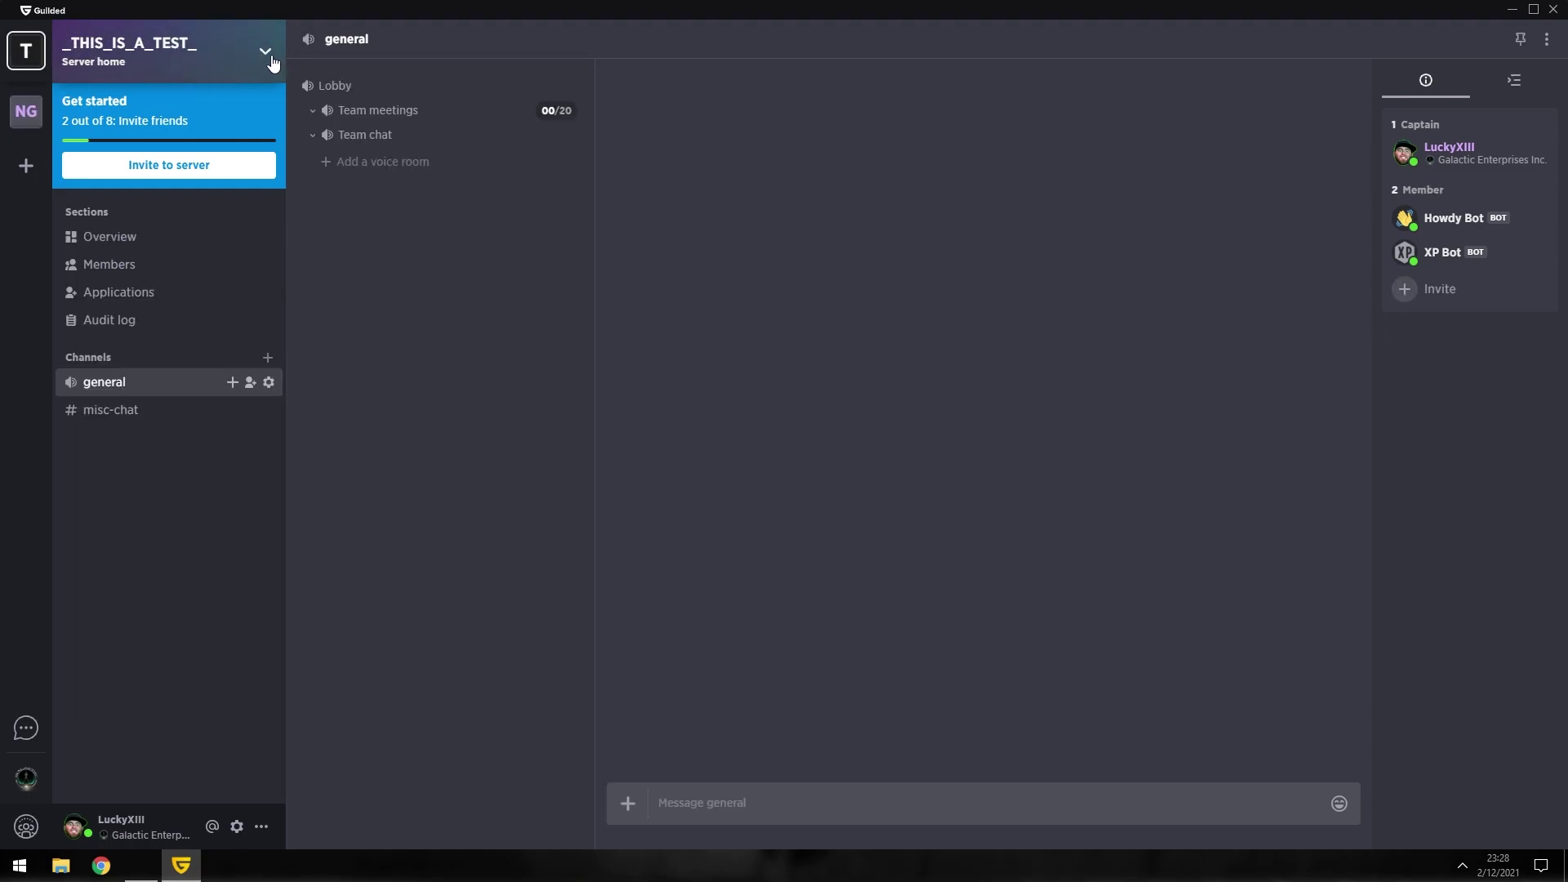
Disable Howdy Bot and XP Bot in the bot settings of the _THIS_IS_A_TEST_ server.
click(266, 56)
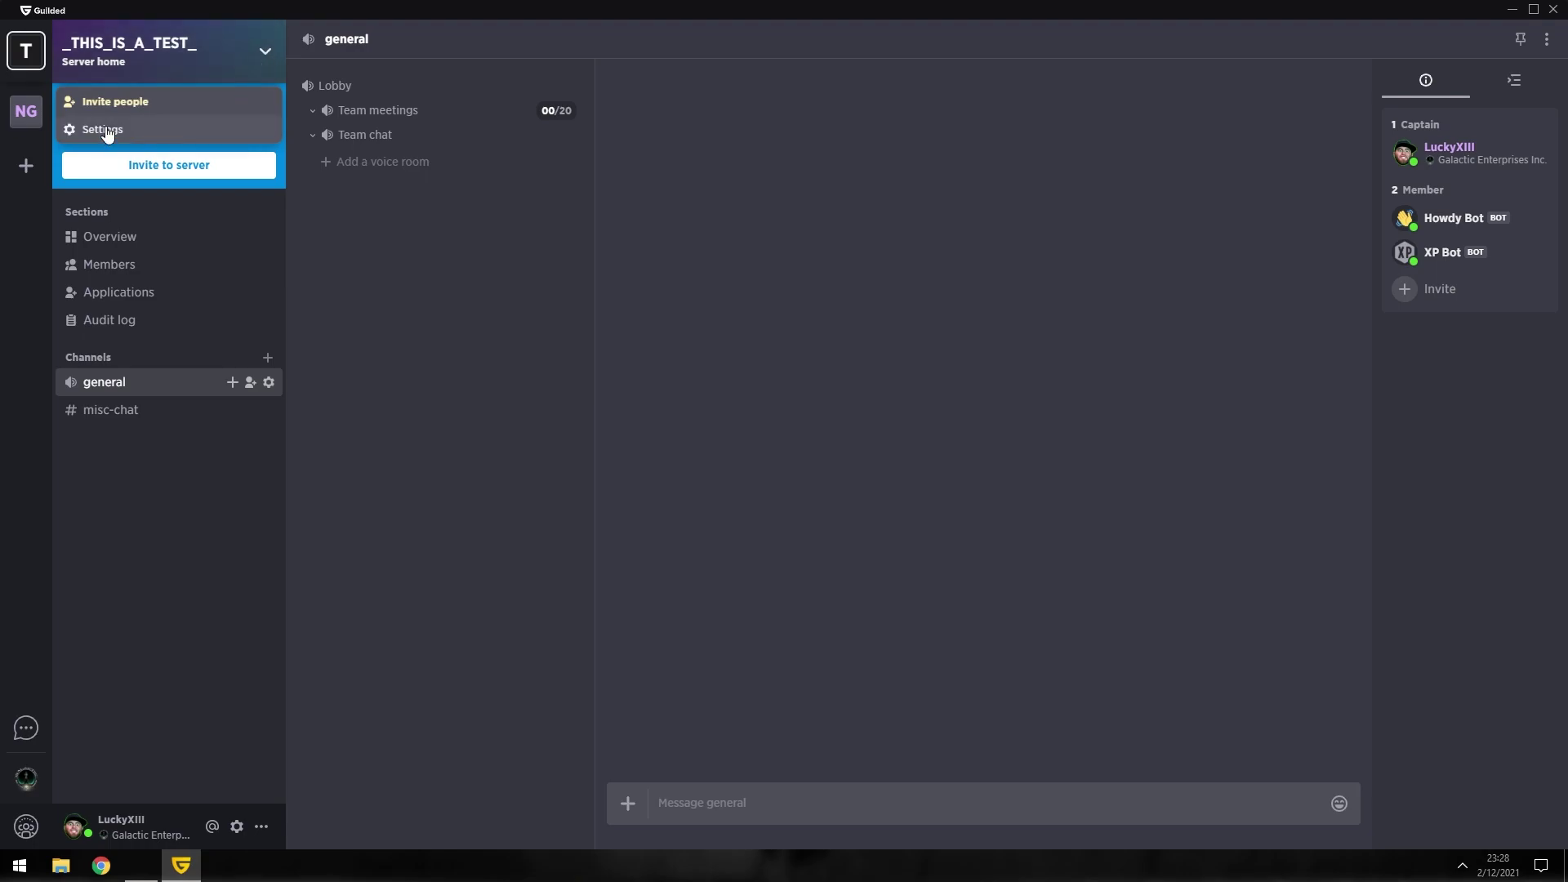
click(104, 130)
click(71, 106)
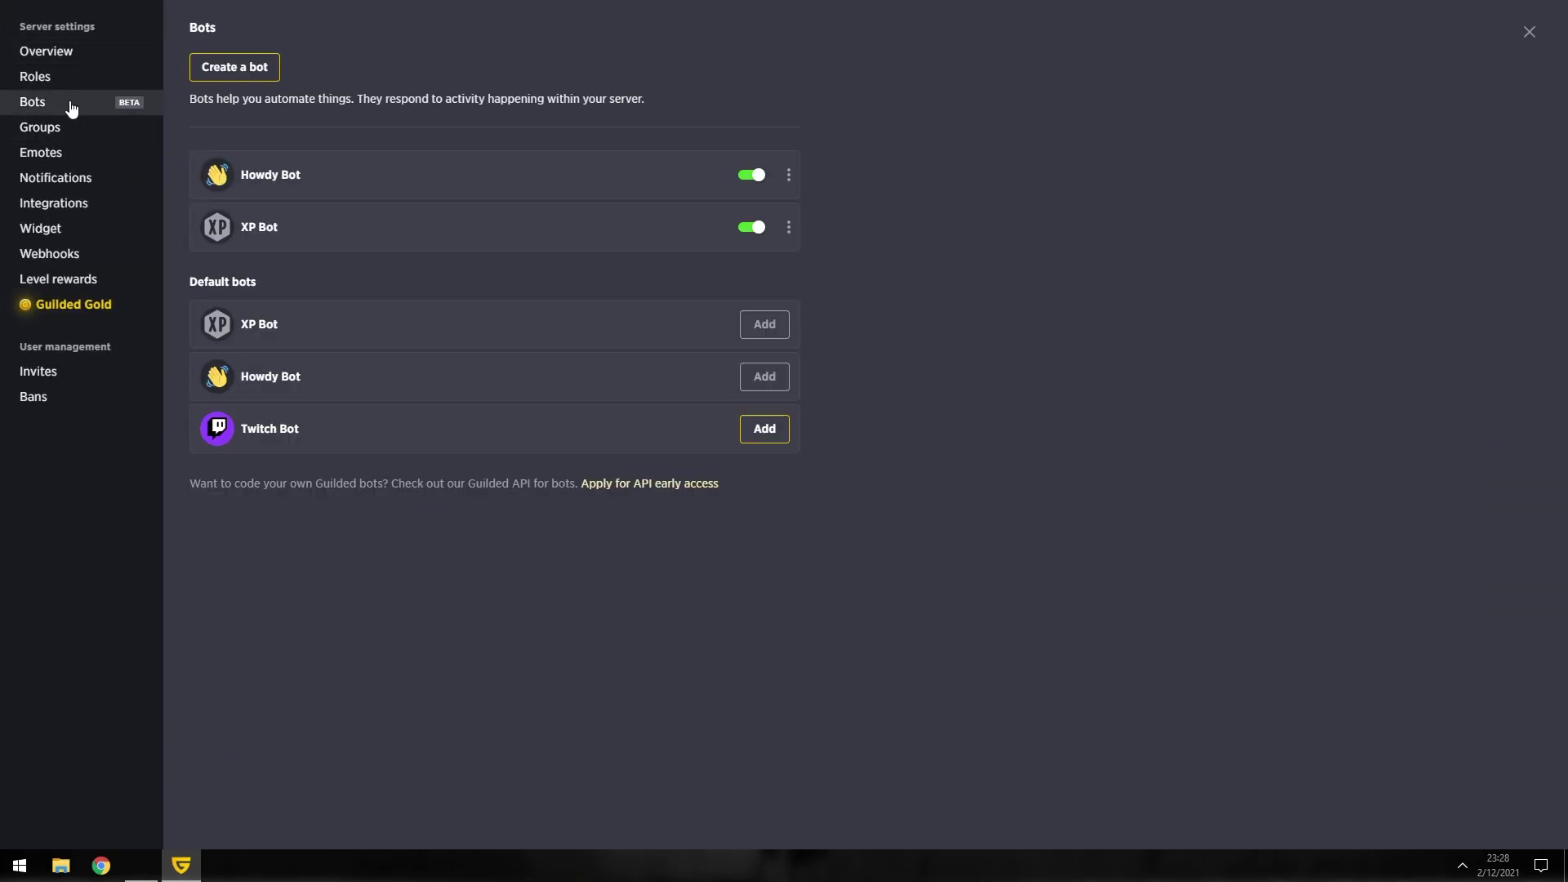
click(750, 175)
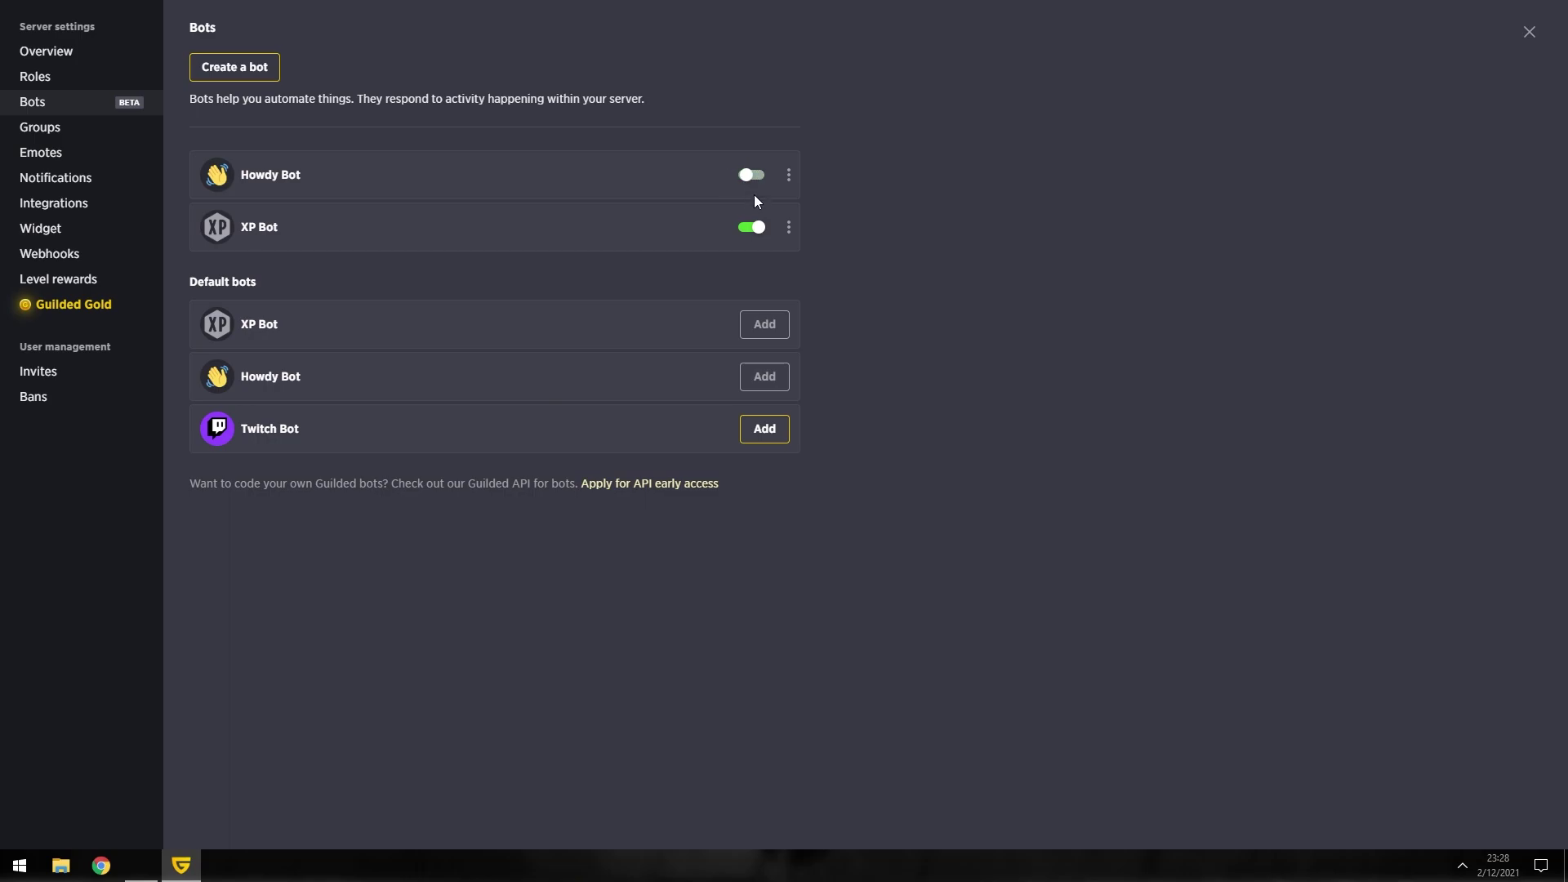
click(752, 228)
Start creating a custom bot and name it TEST.
click(238, 66)
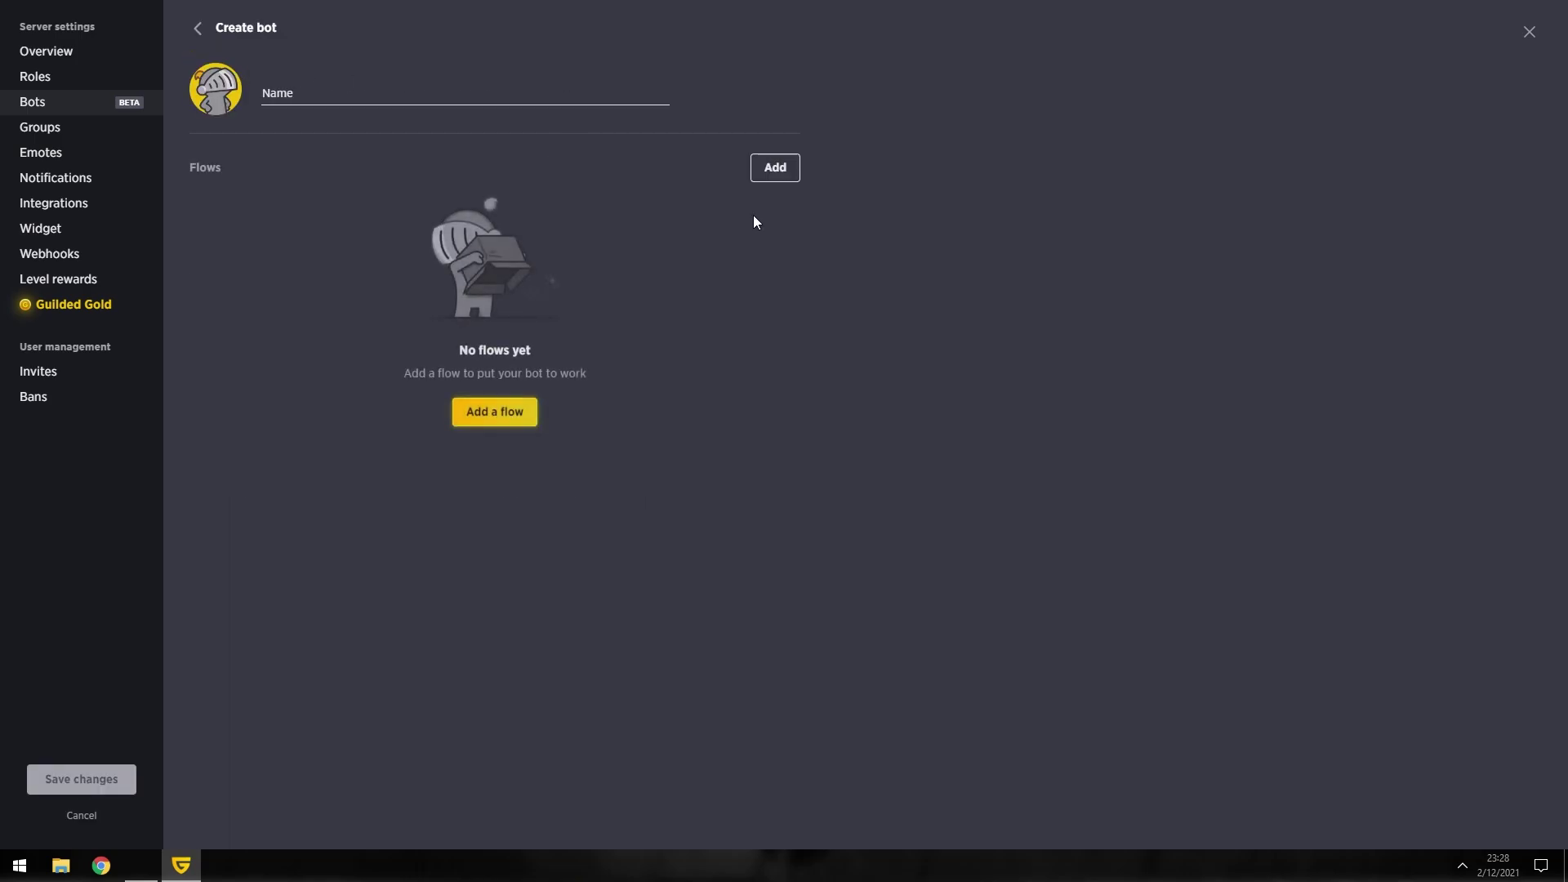
click(356, 113)
text(TEST)
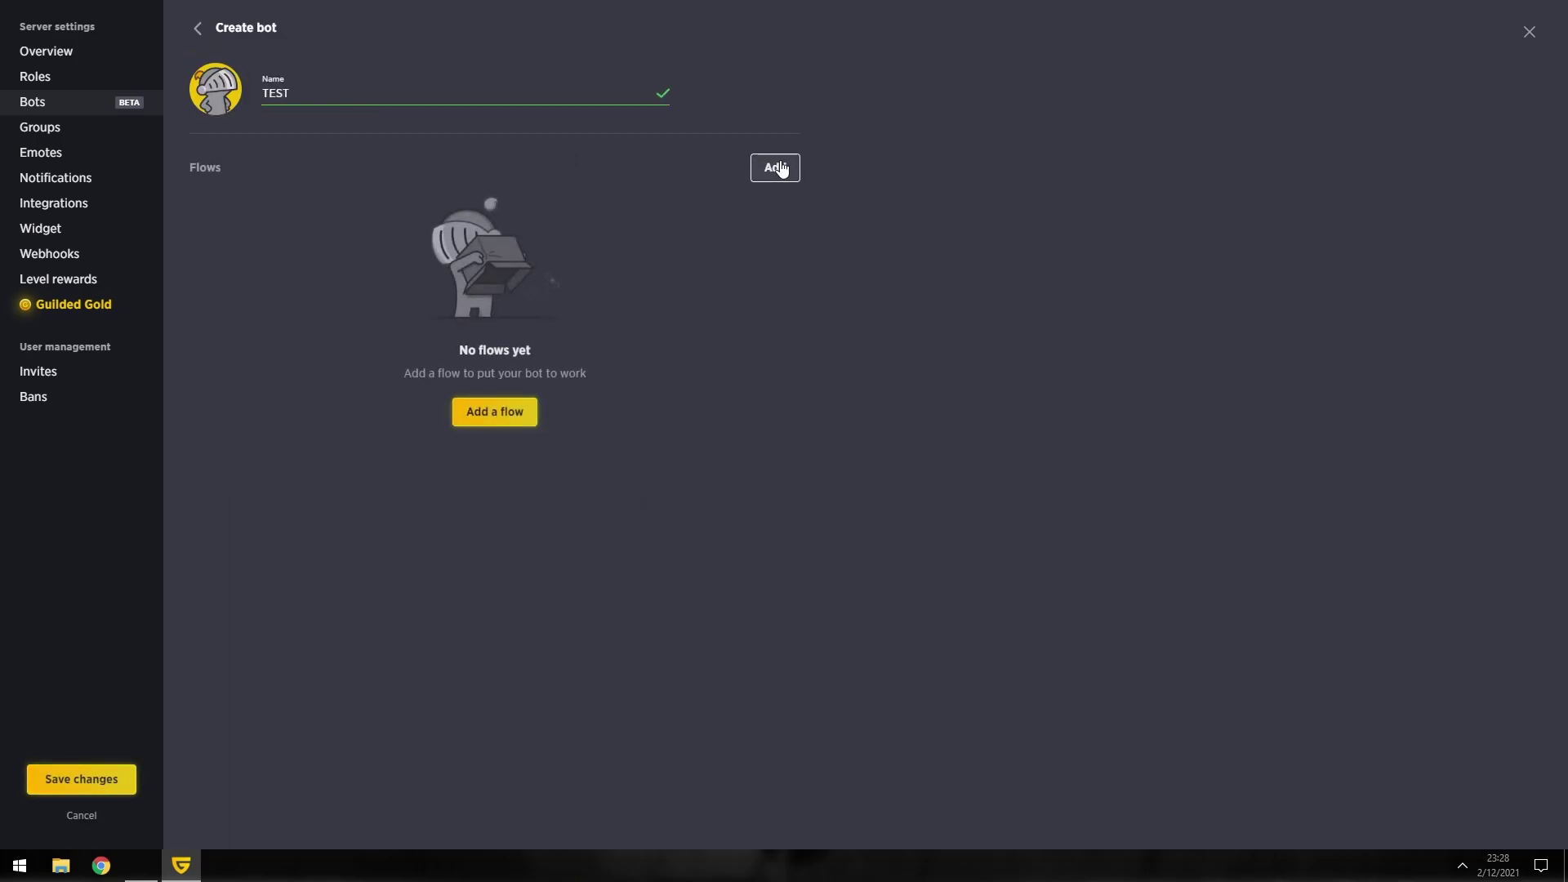
Add a flow to the bot with "Member sent message to channel" as its trigger.
click(786, 169)
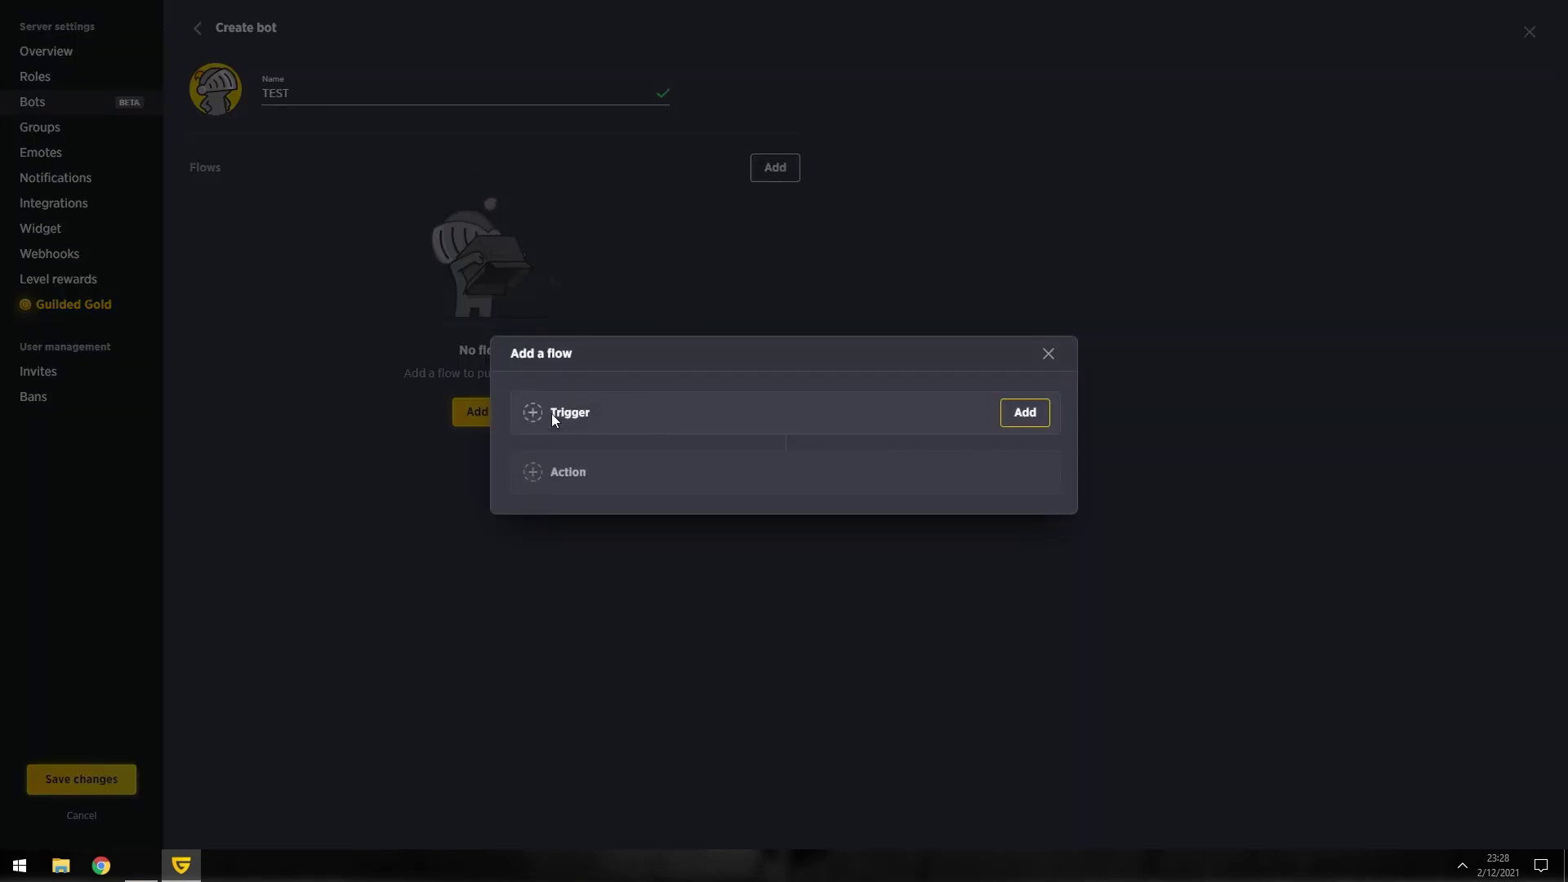
click(1017, 414)
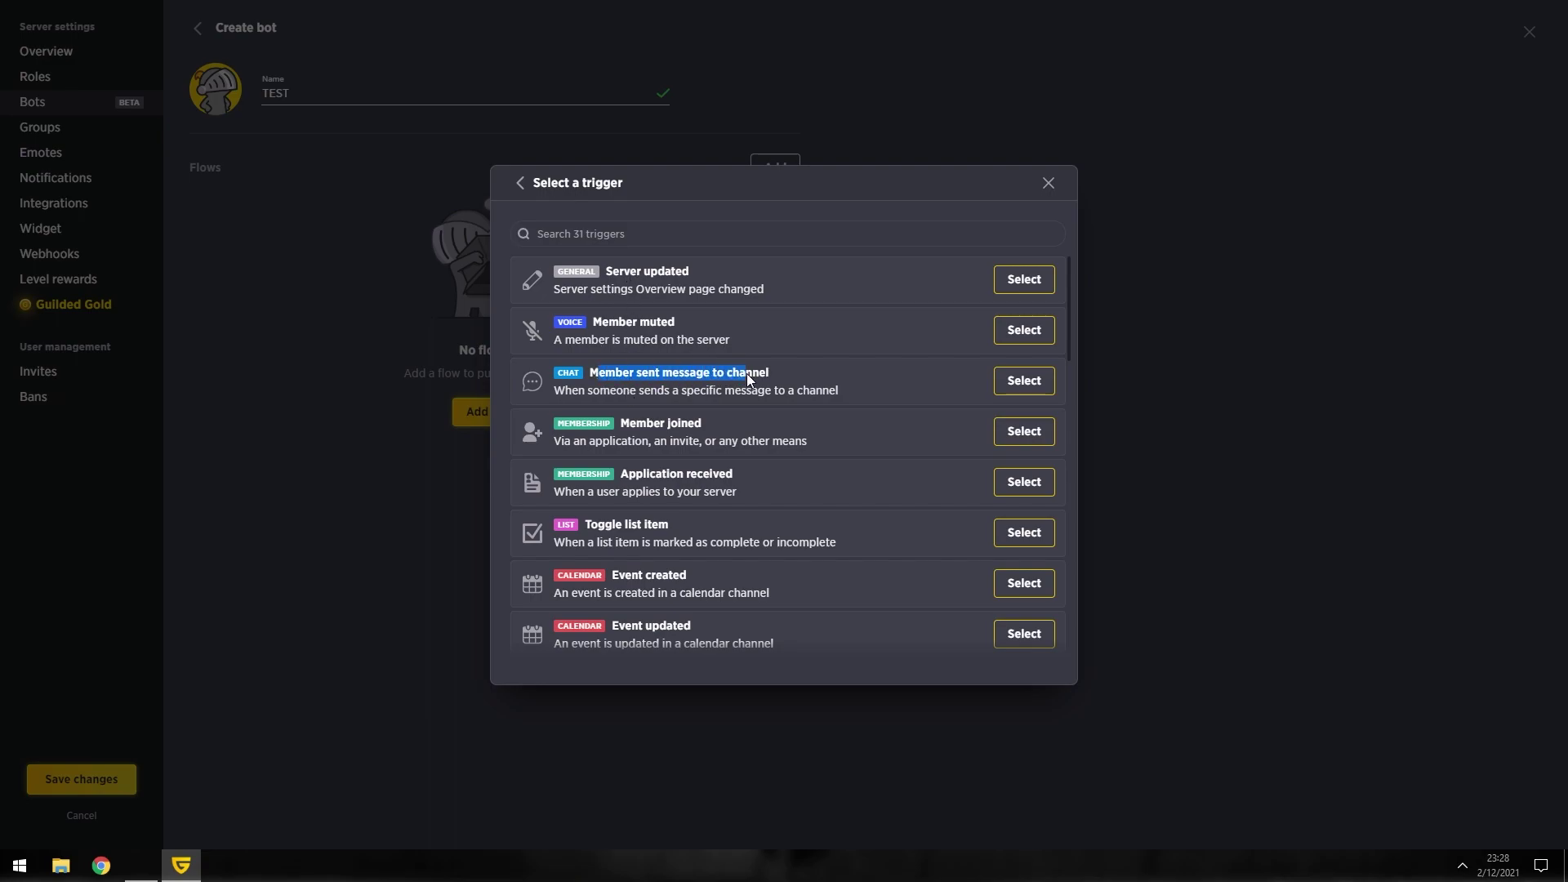
drag(606, 372, 751, 374)
click(654, 419)
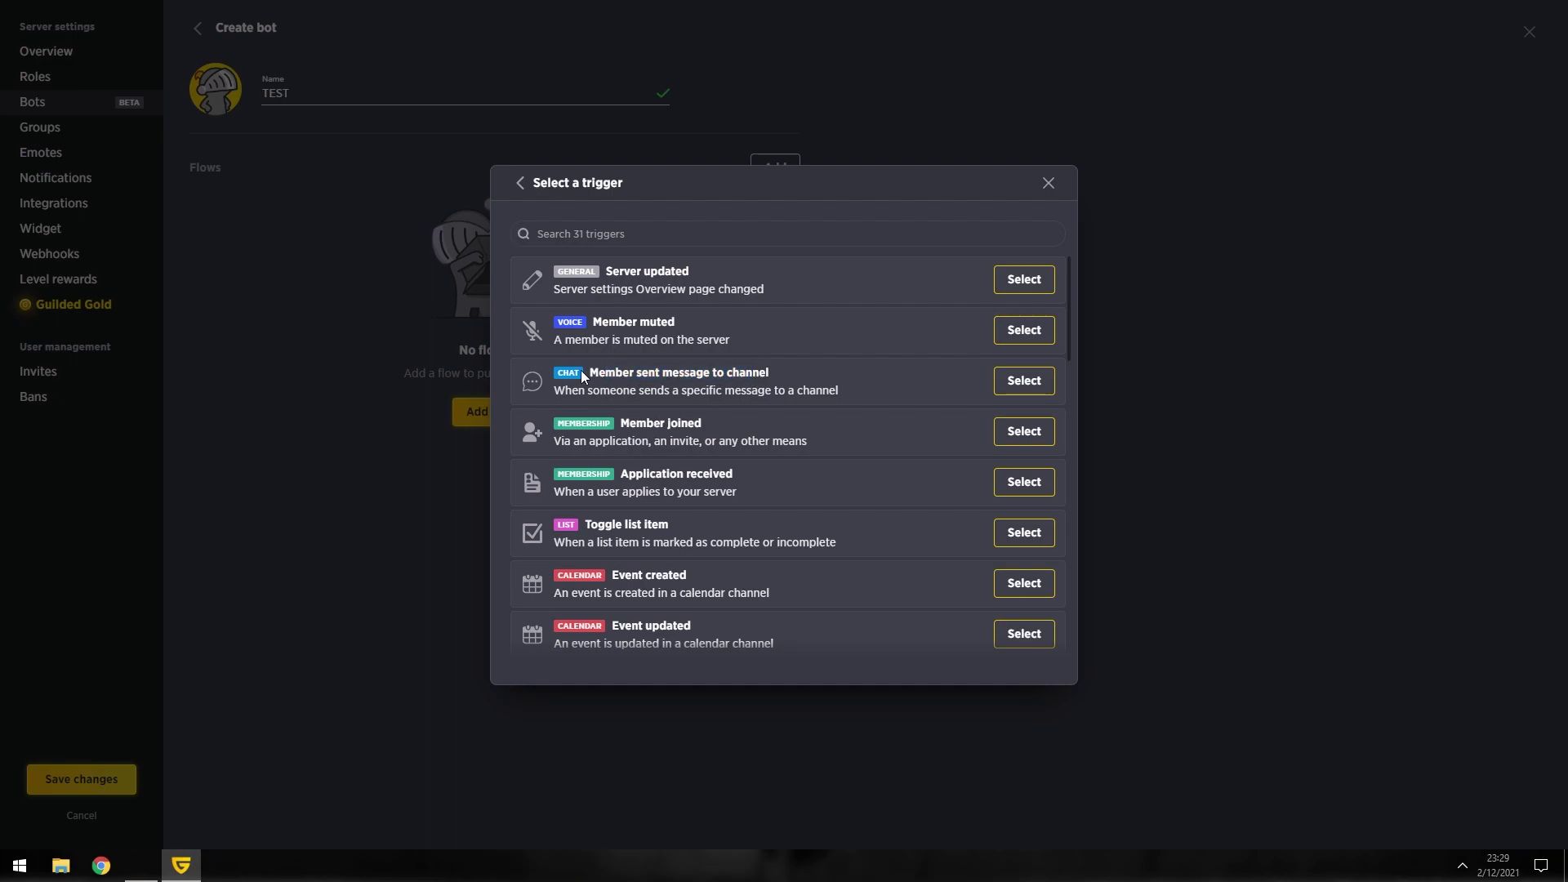
click(1041, 382)
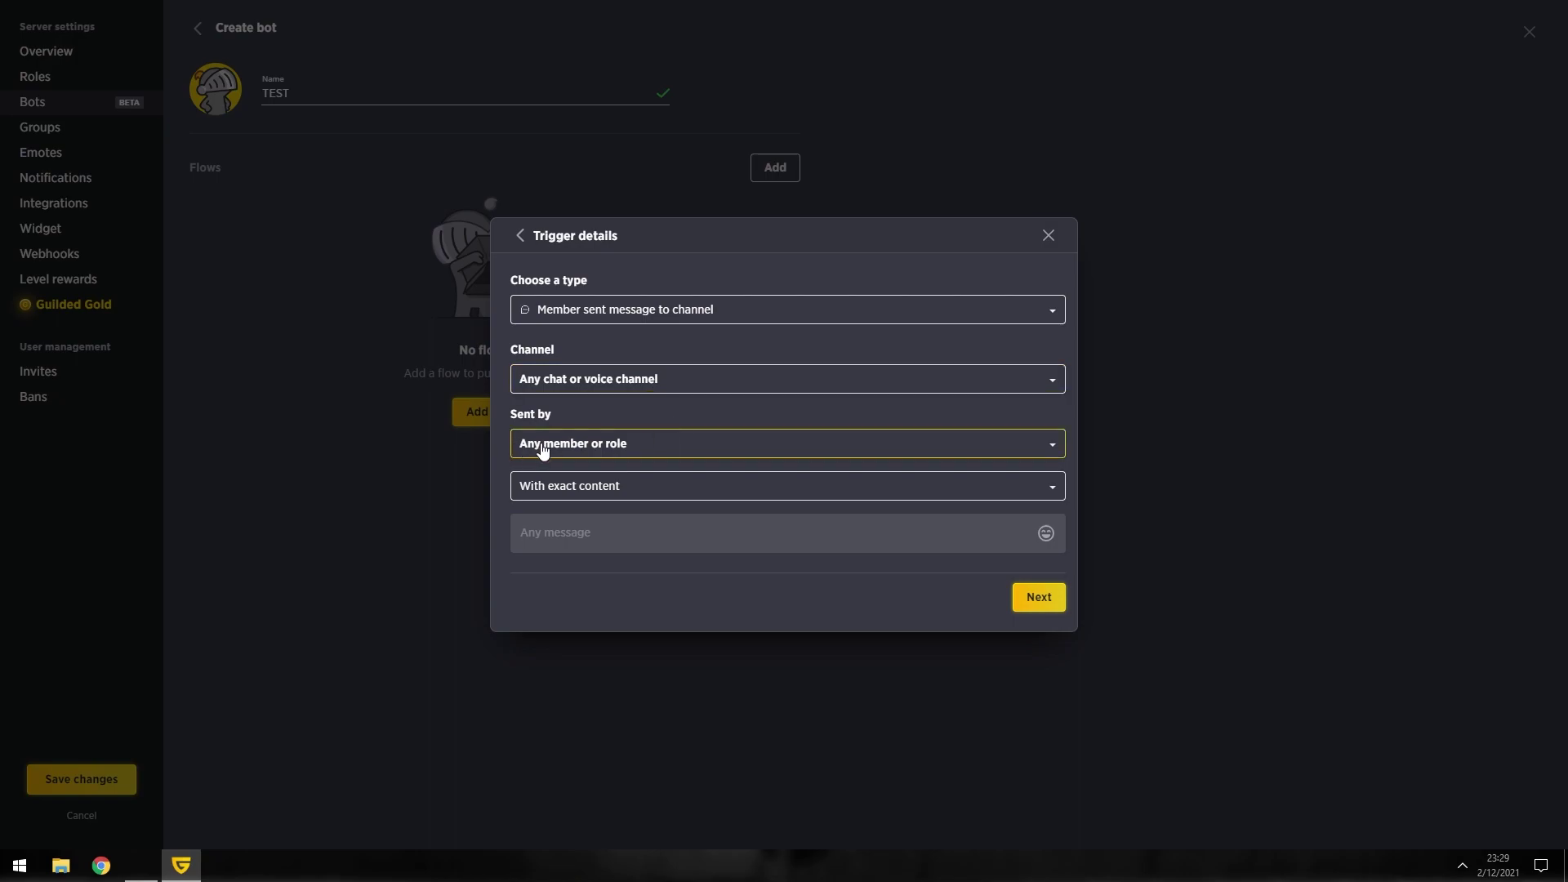
Set the trigger to match when the message contains "!help" and accept the trigger details.
click(627, 486)
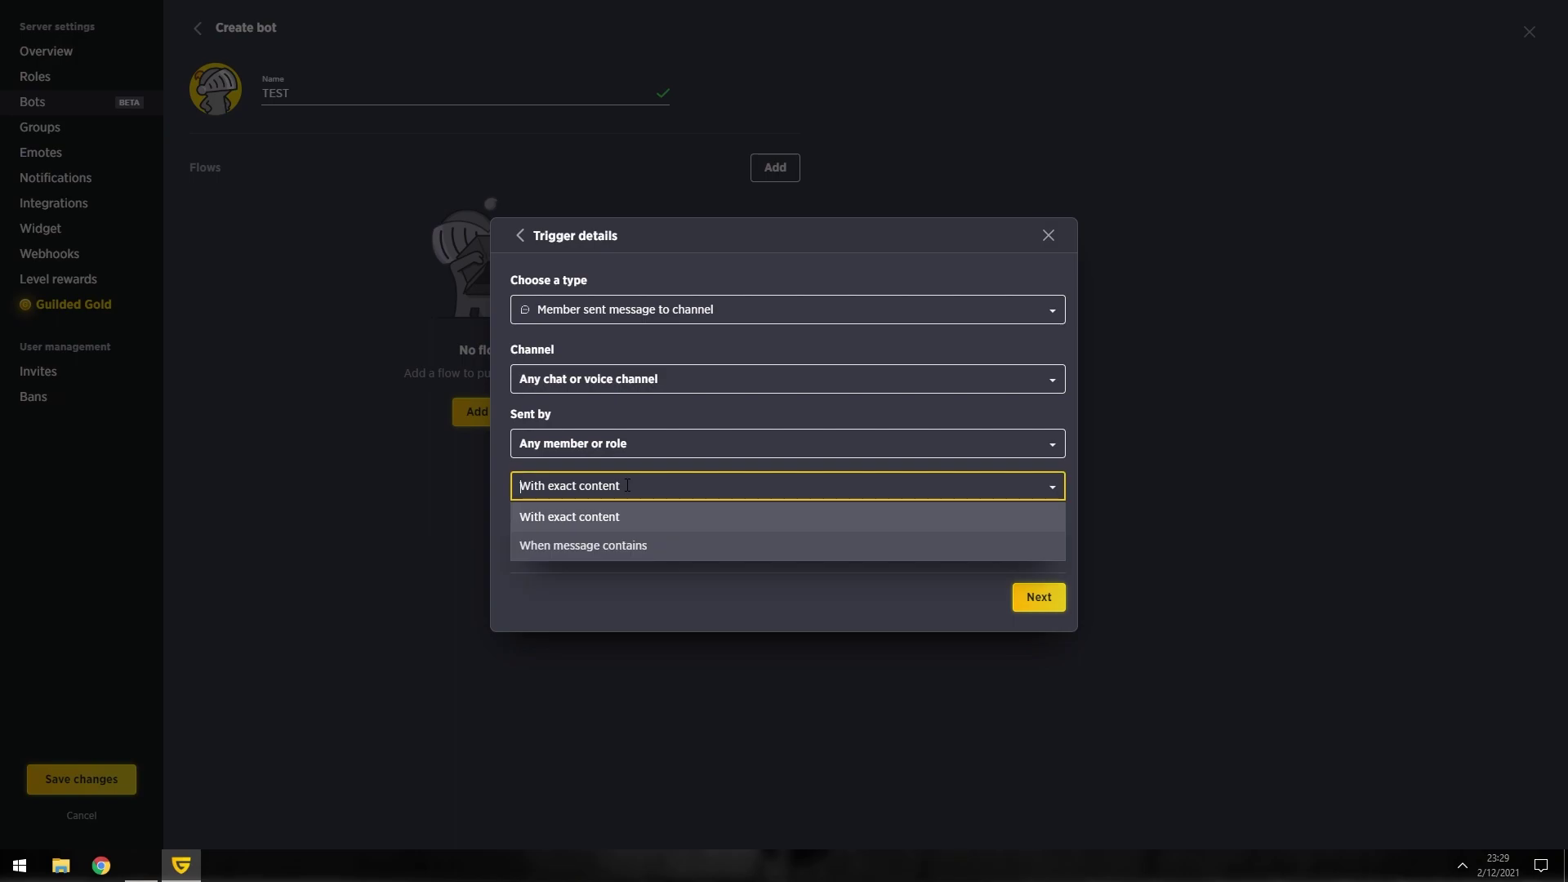
click(537, 547)
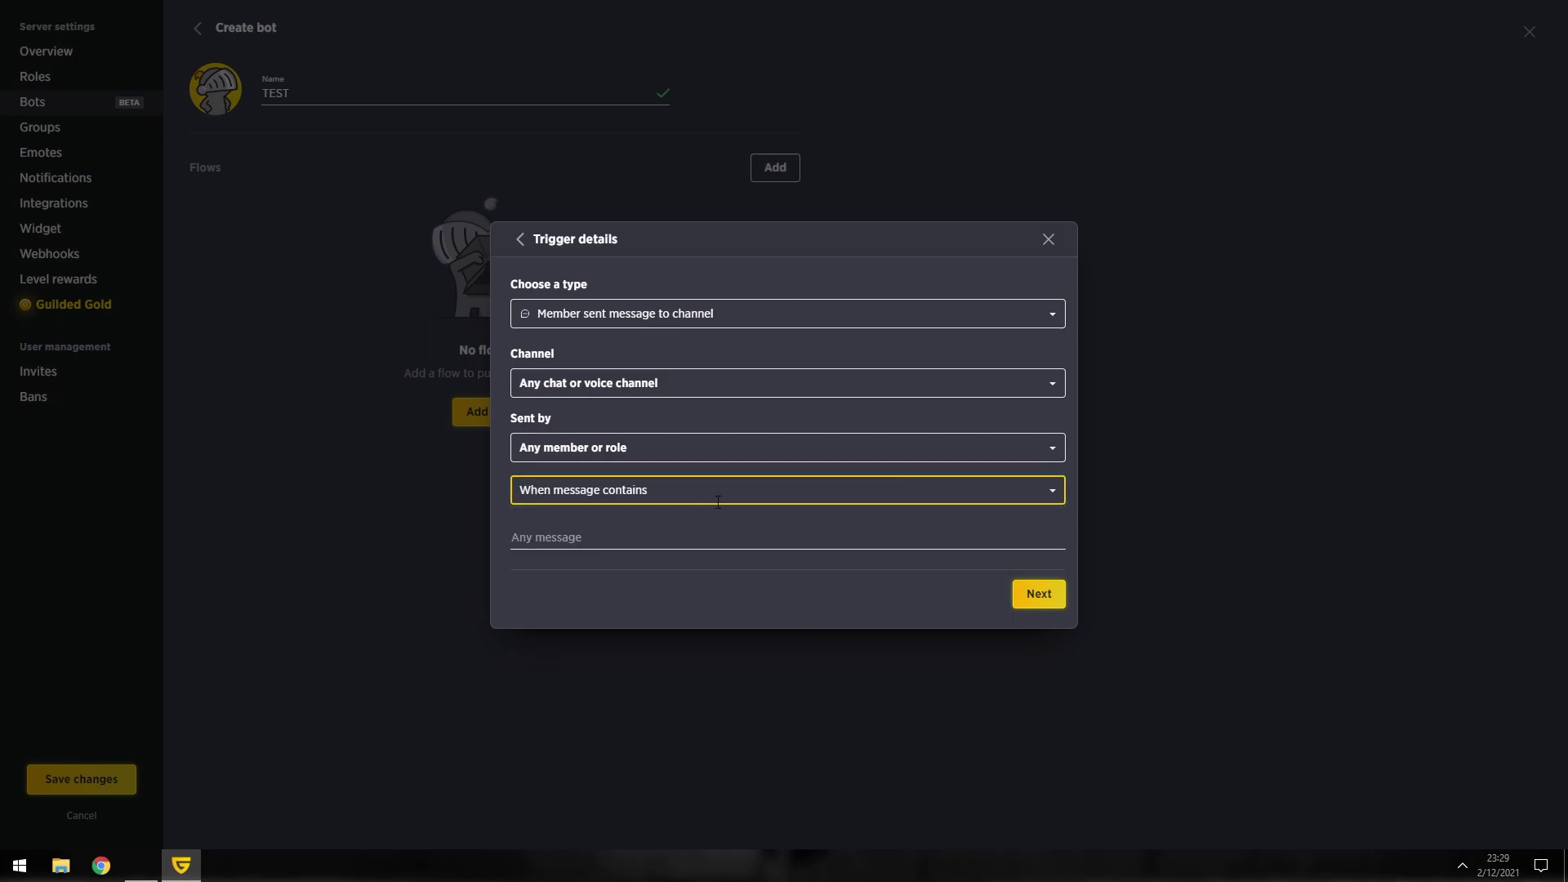
click(618, 538)
text(!)
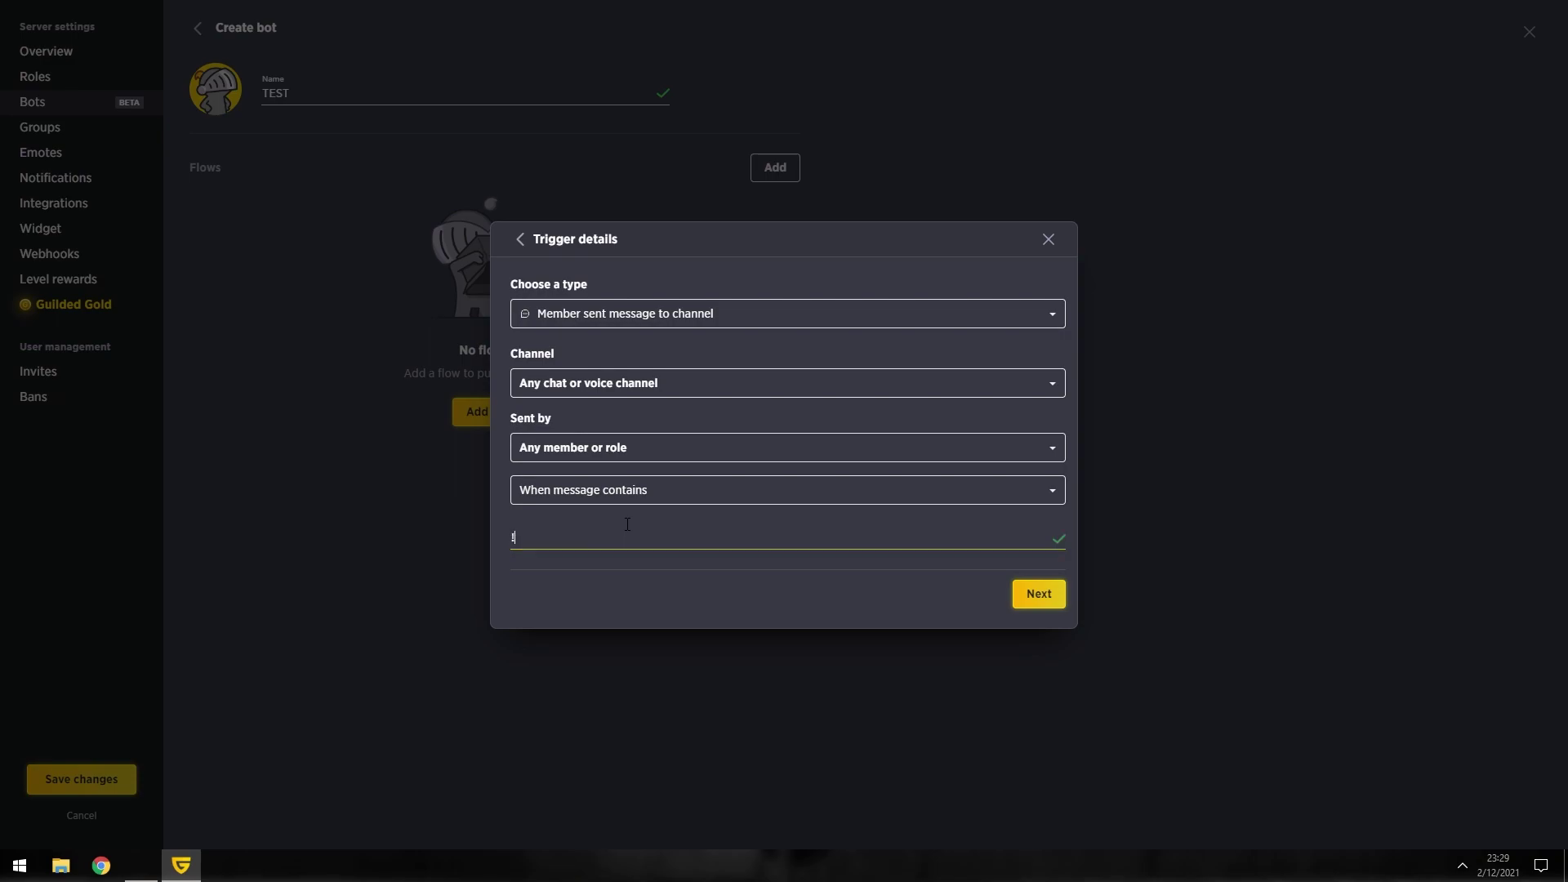
text(help)
click(1034, 595)
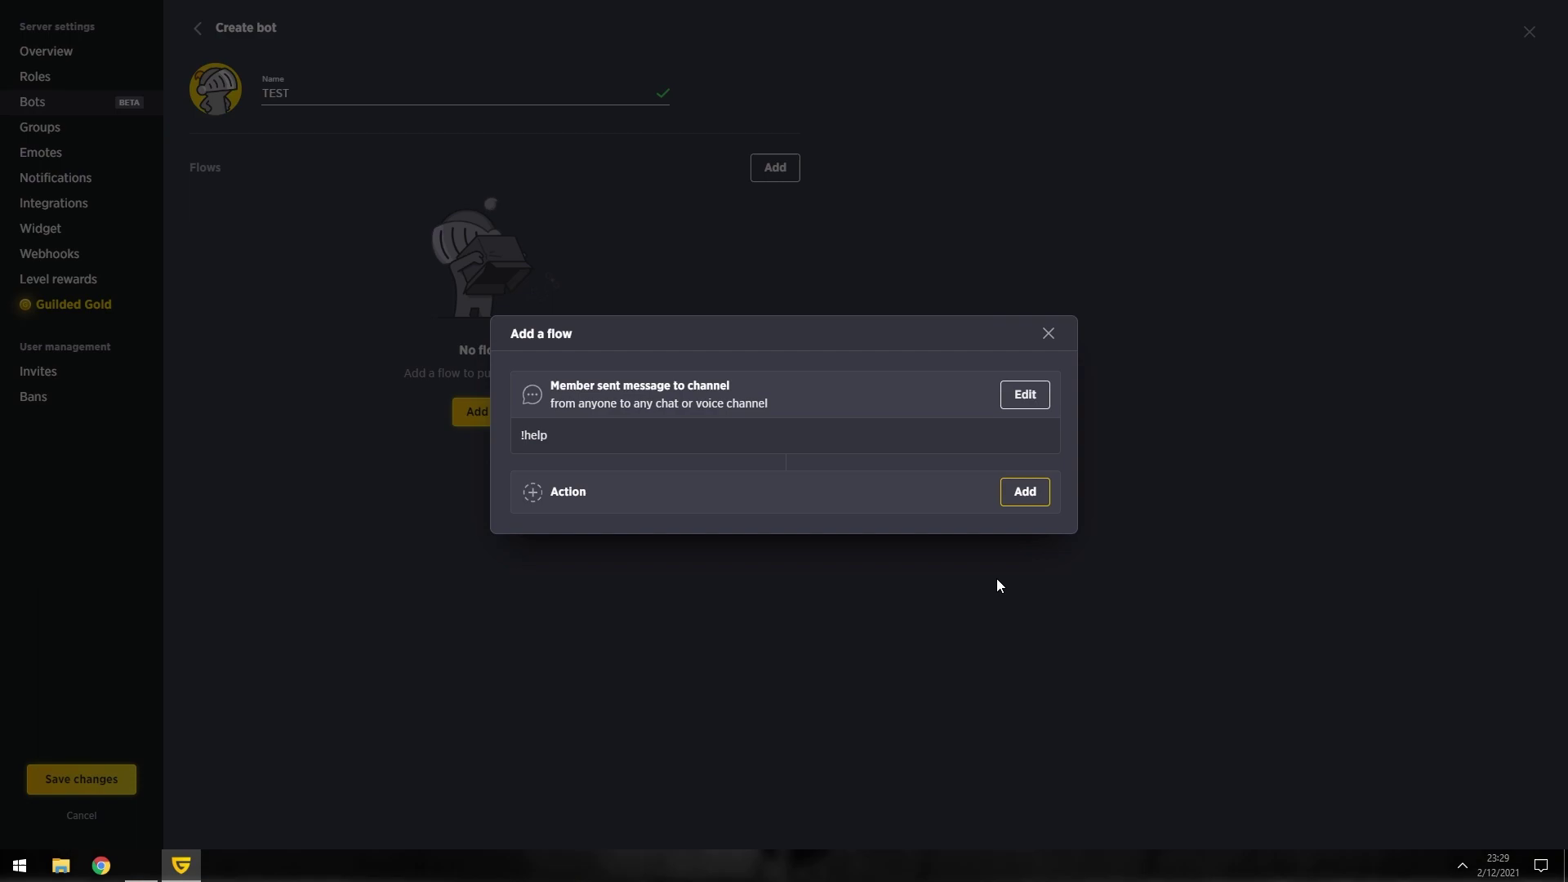
Add a "Send a custom message" action that posts to the general channel of the NG group.
click(1034, 493)
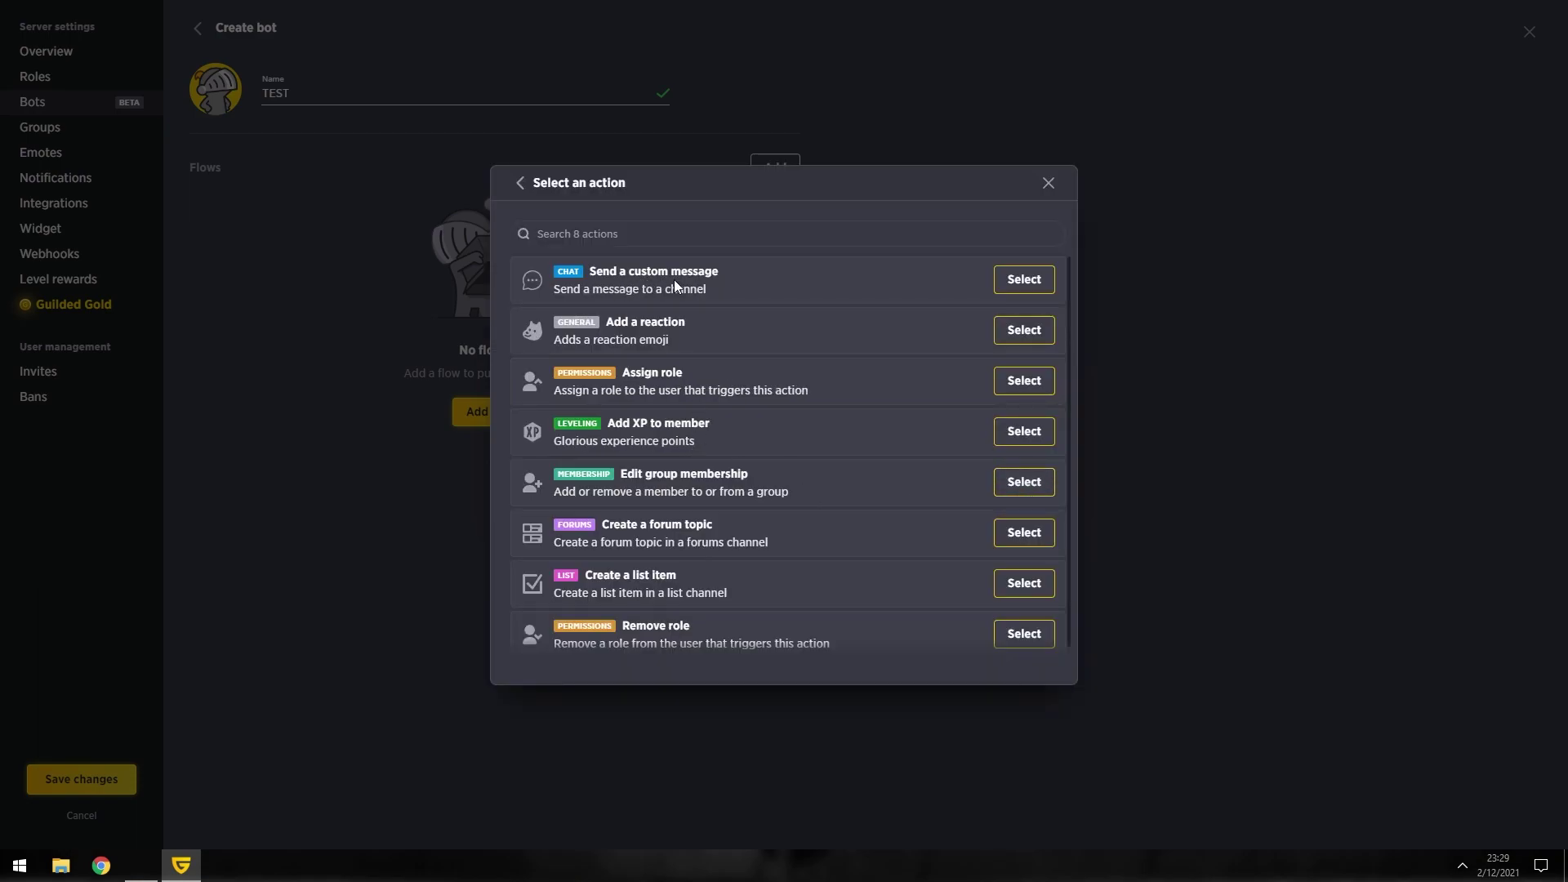
click(1038, 283)
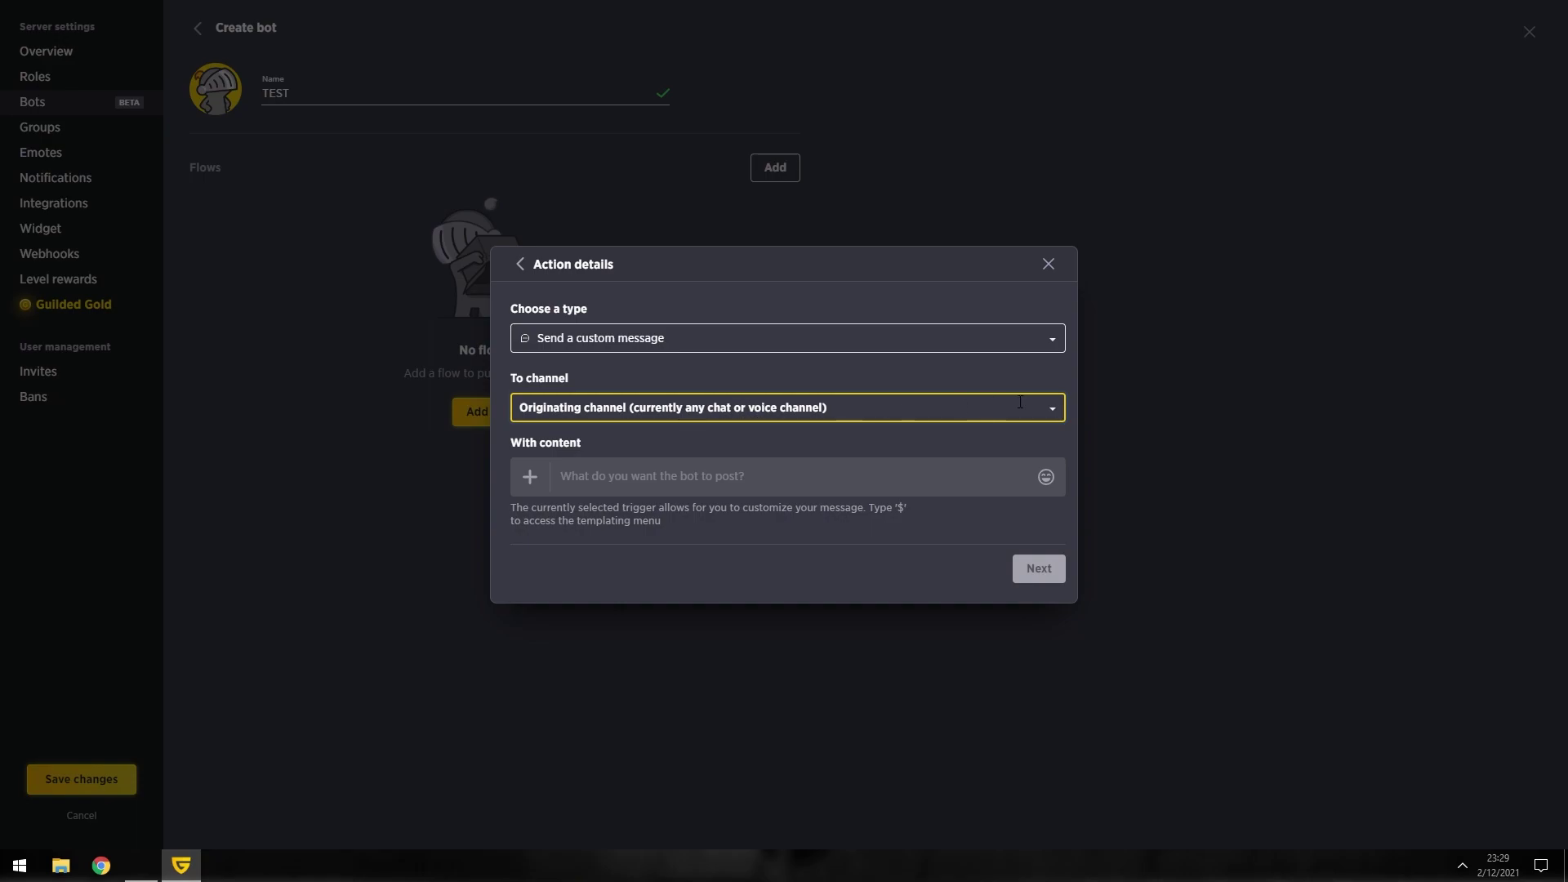
click(1052, 406)
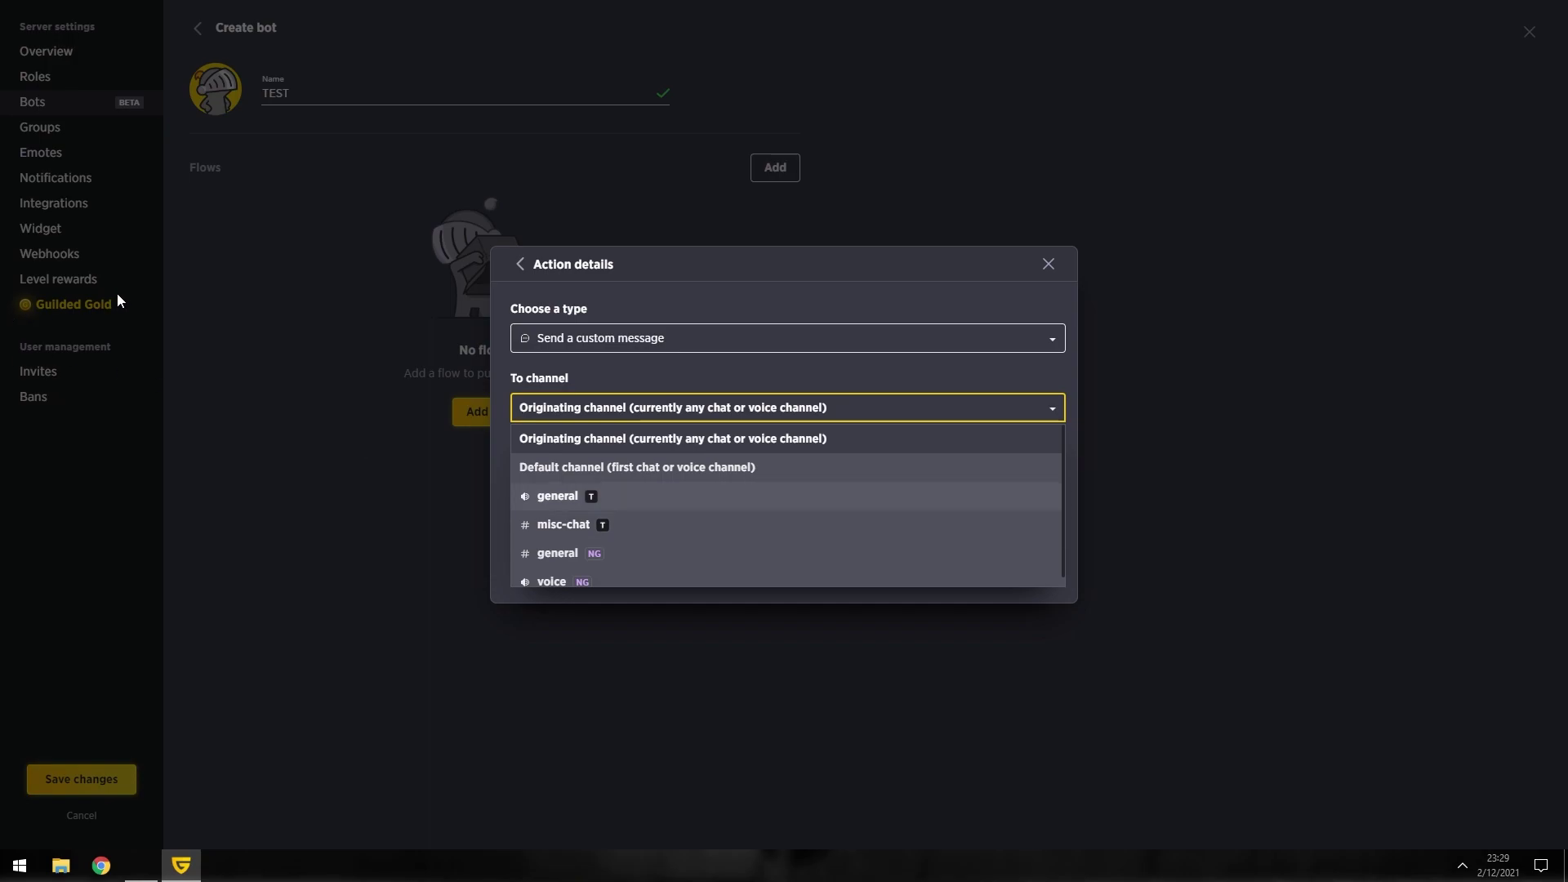
scroll(643, 522, down, 1)
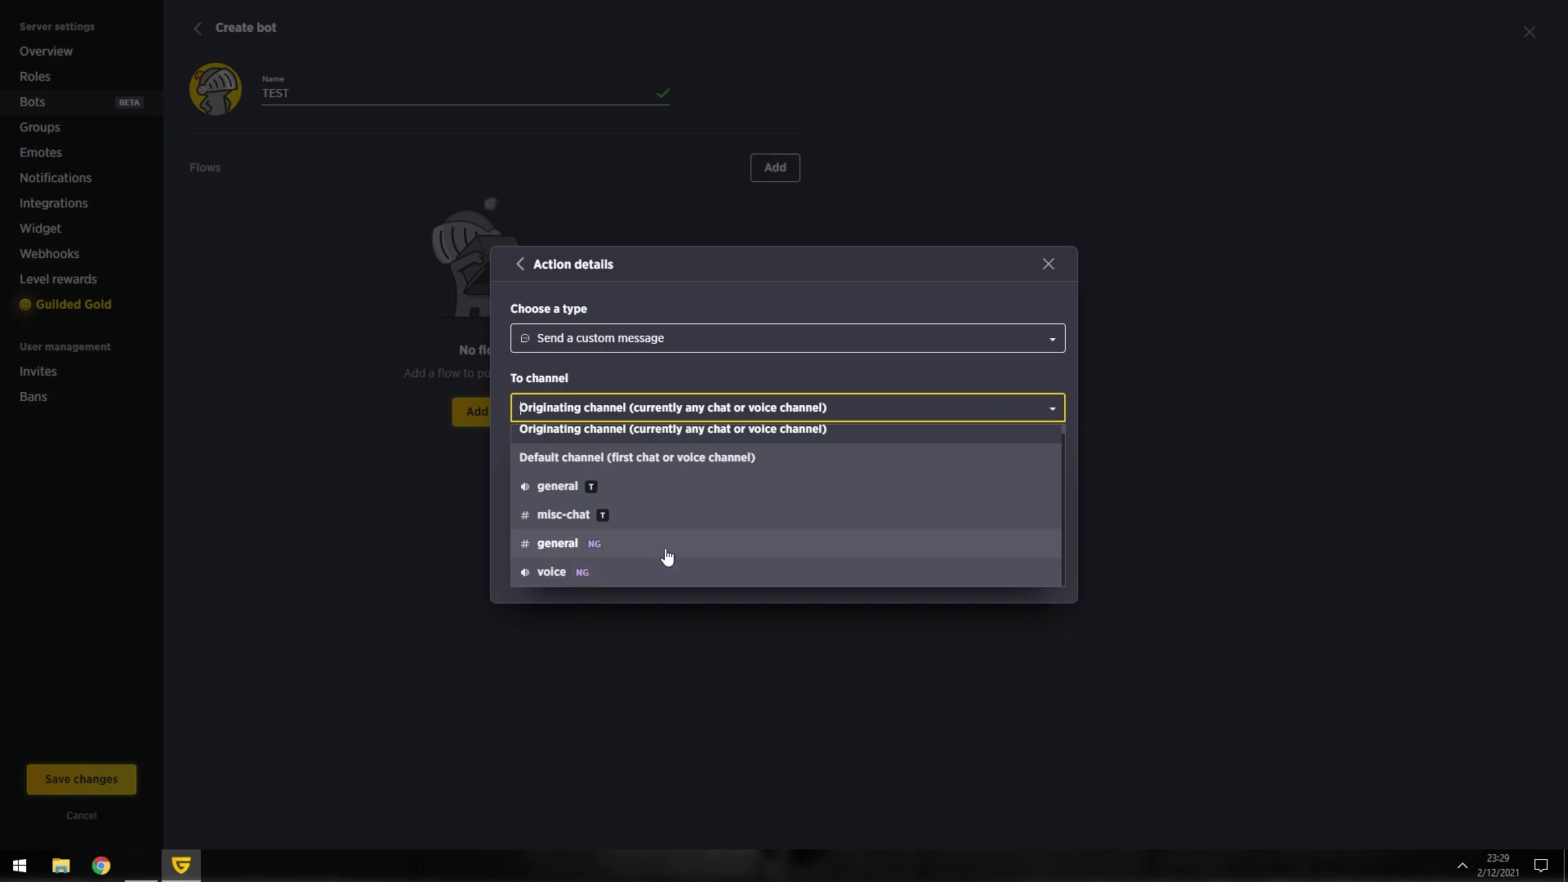
click(575, 552)
click(662, 487)
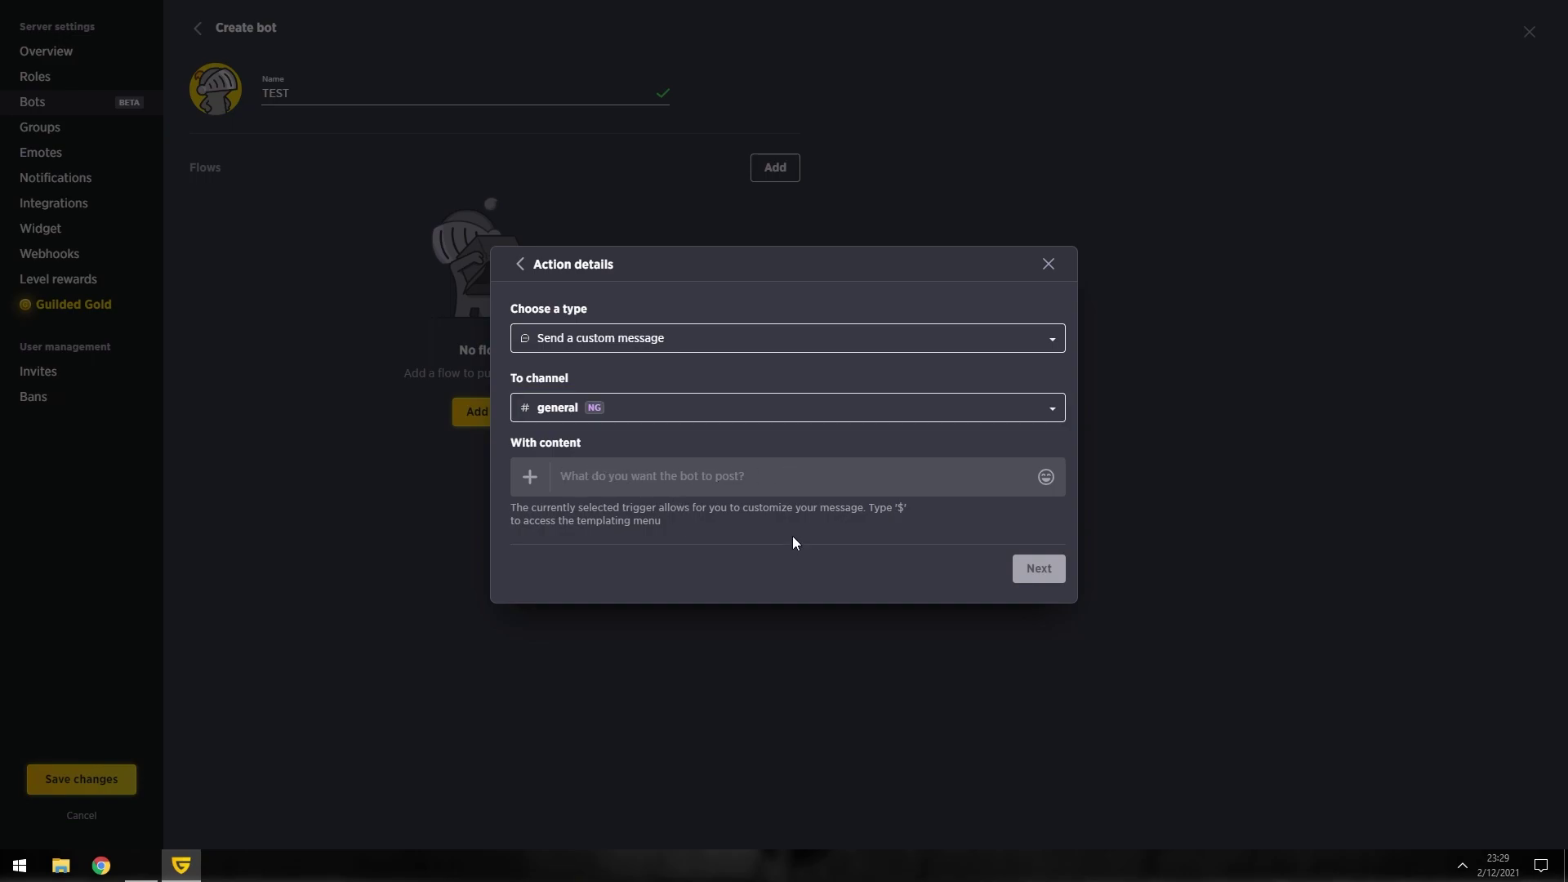
text(@)
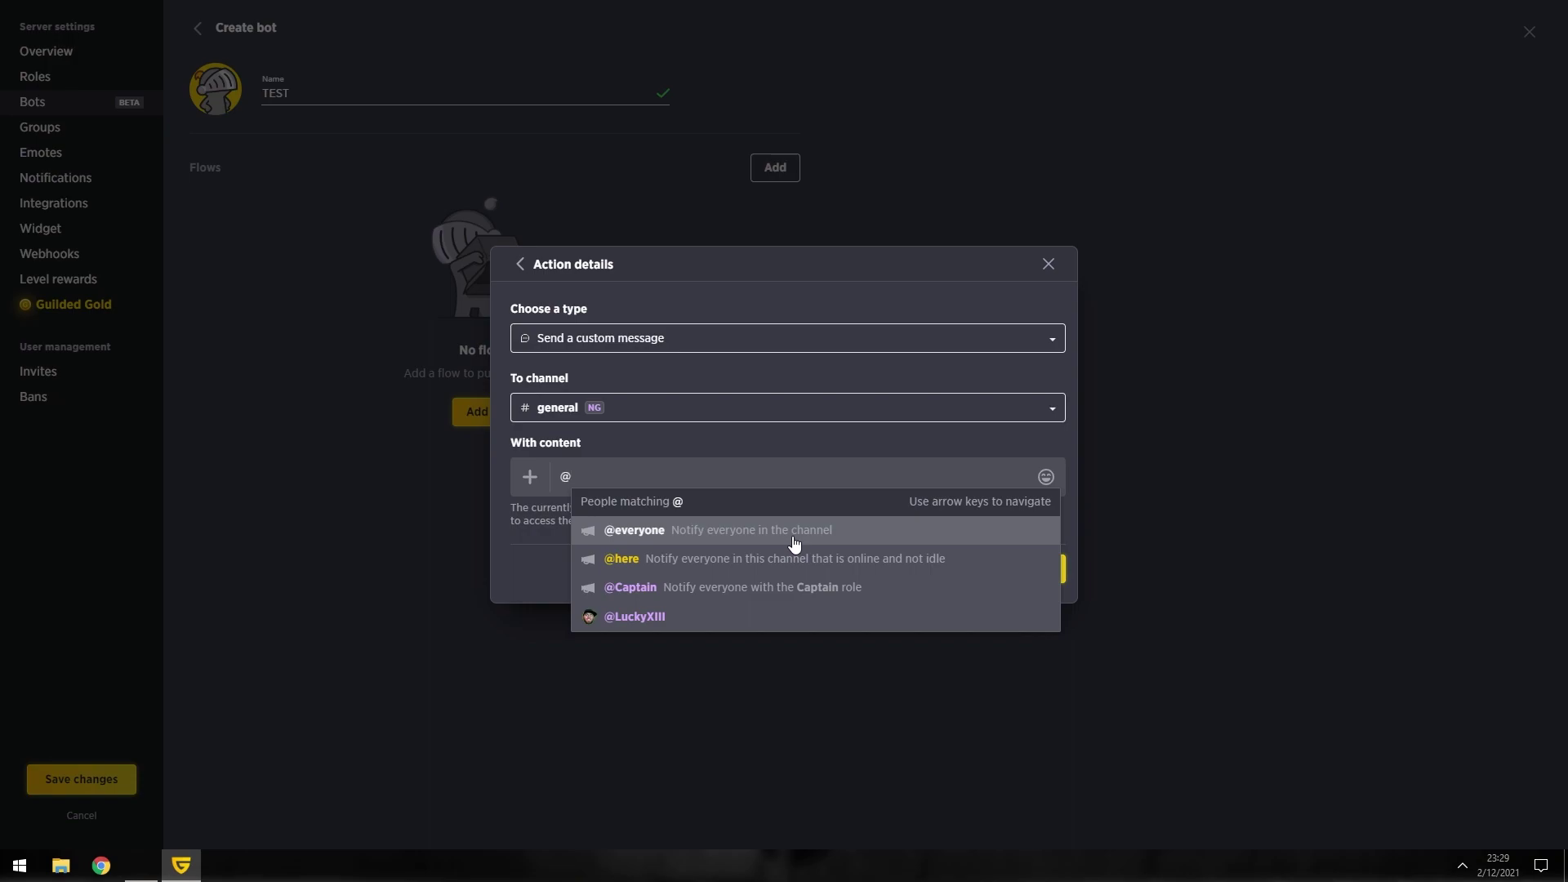
click(678, 585)
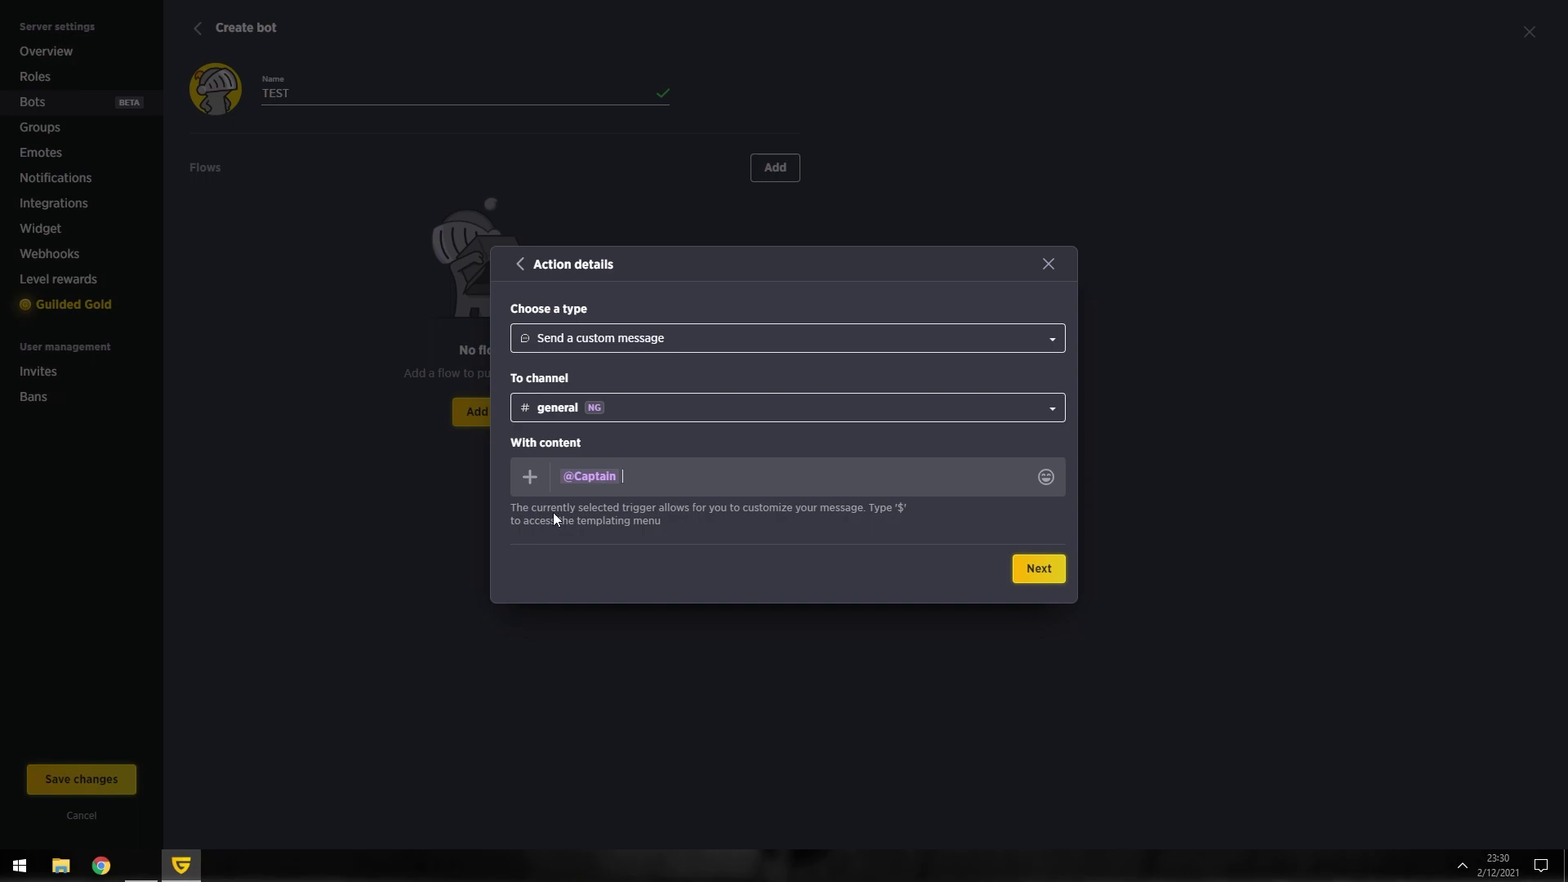
click(913, 517)
text($)
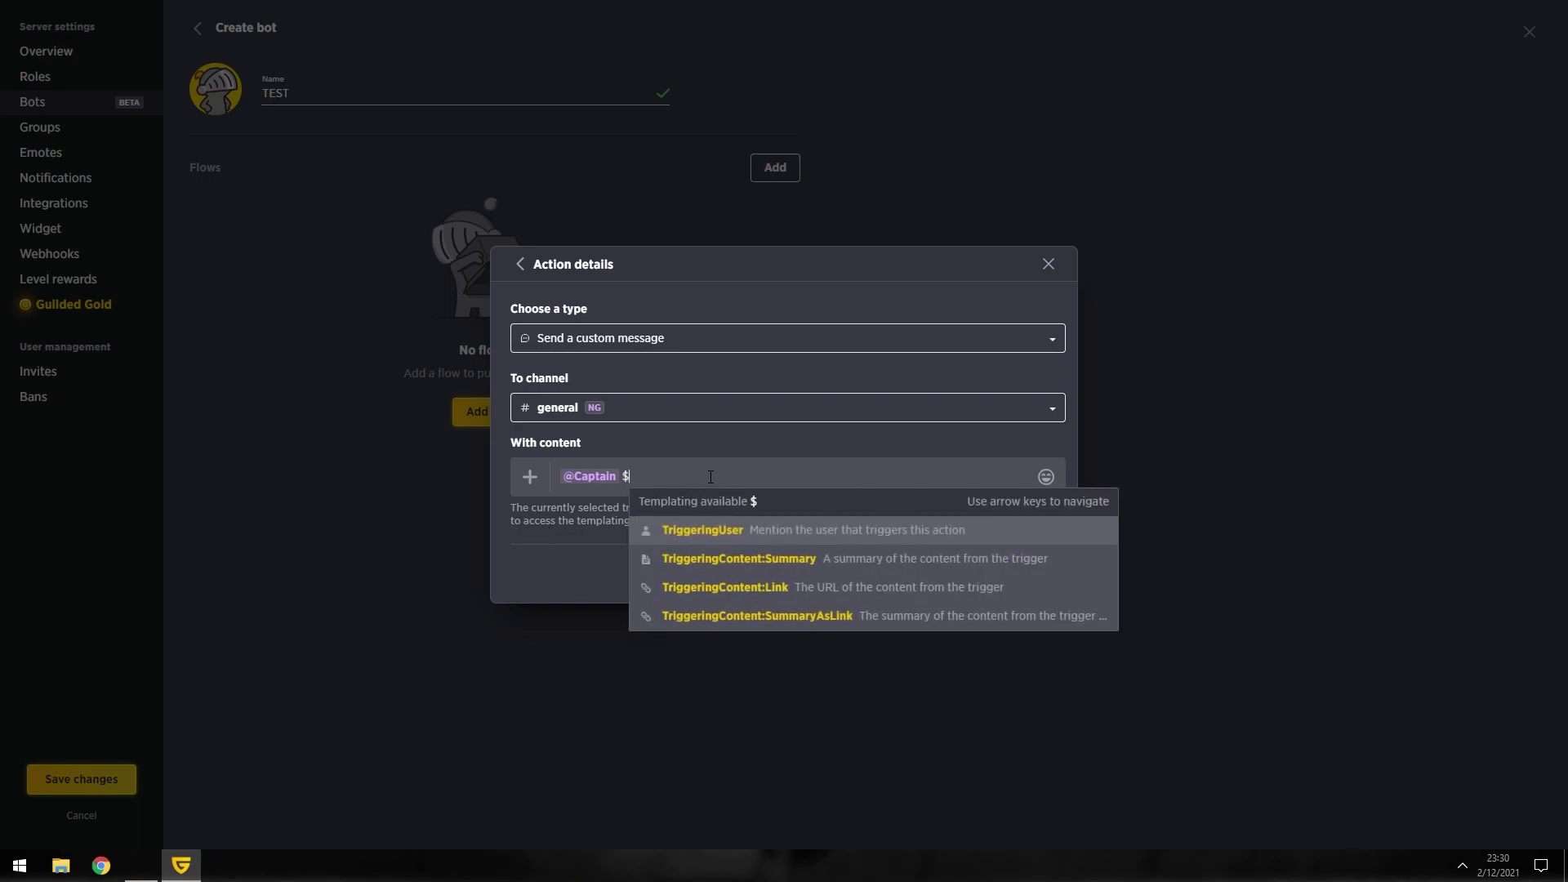
click(763, 536)
text($)
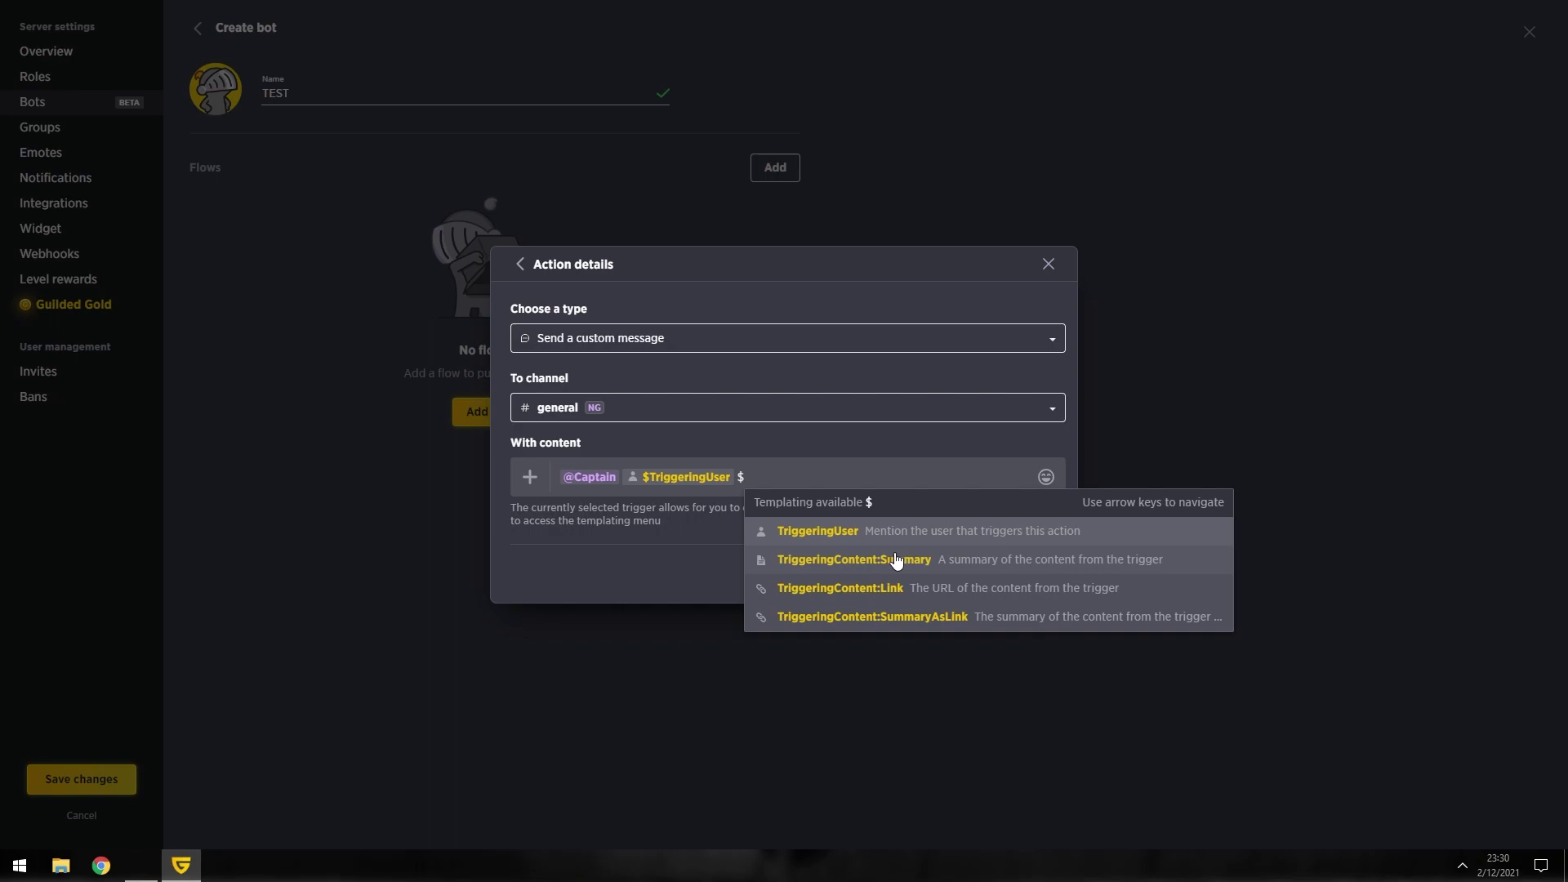
click(959, 562)
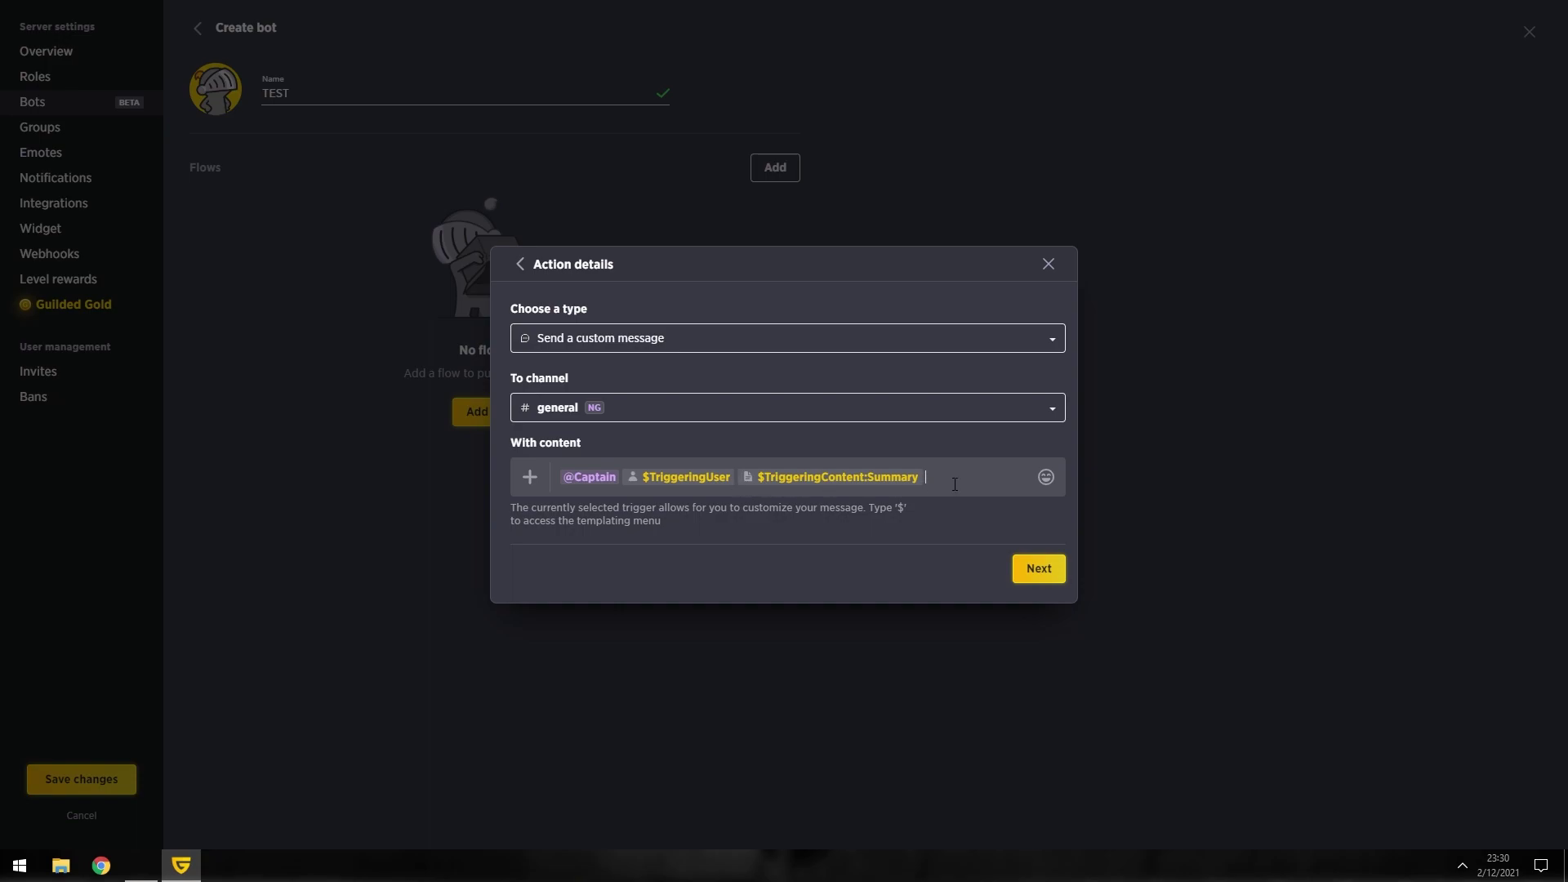
click(1039, 569)
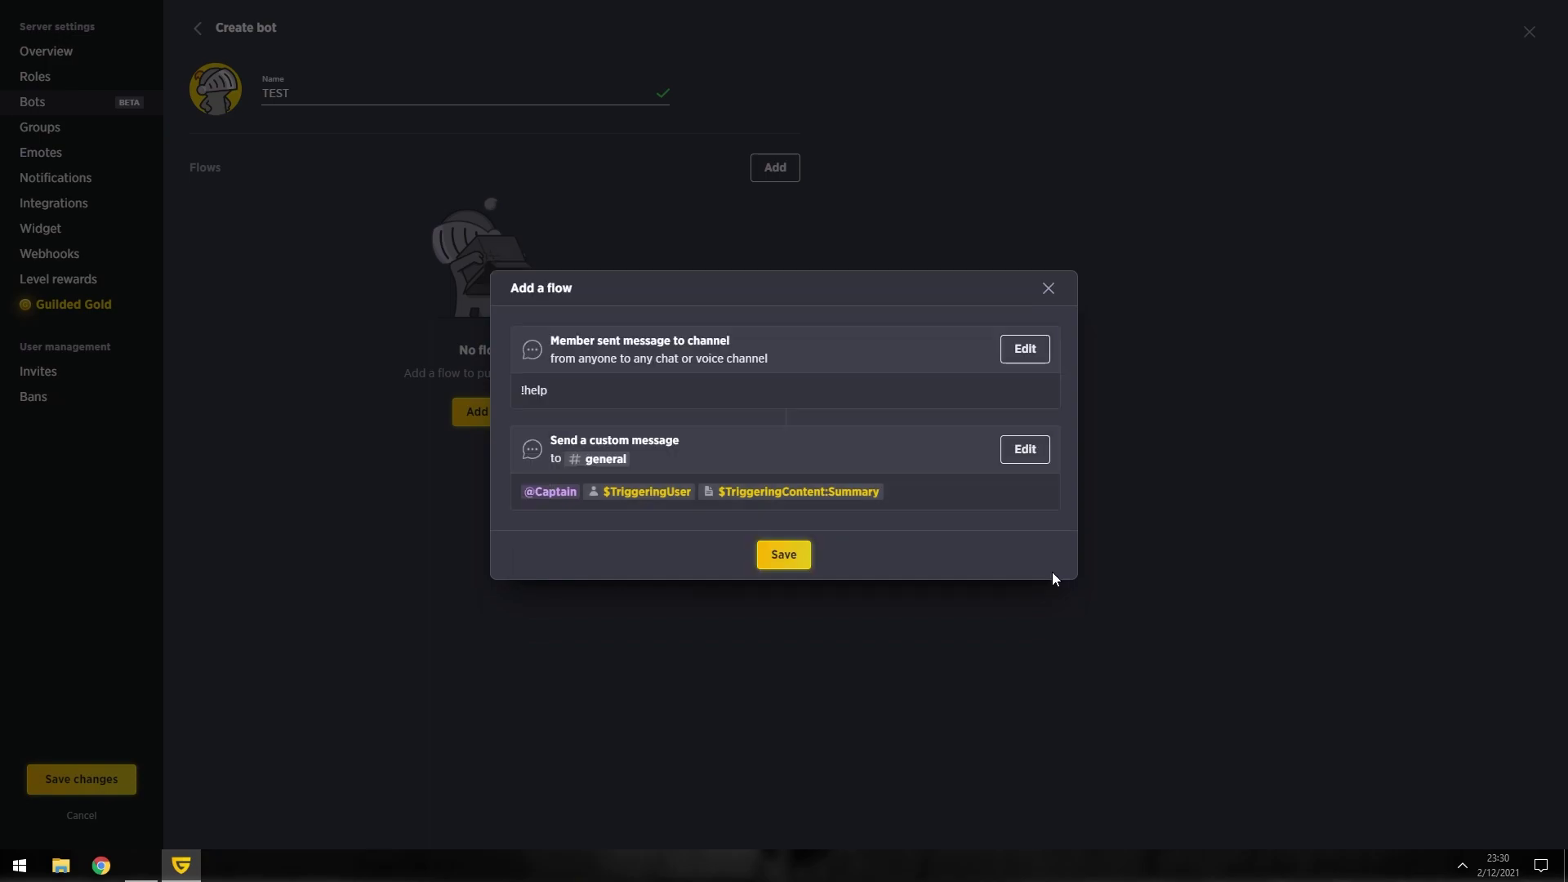
Save the flow and the new bot, and close the server settings.
click(782, 552)
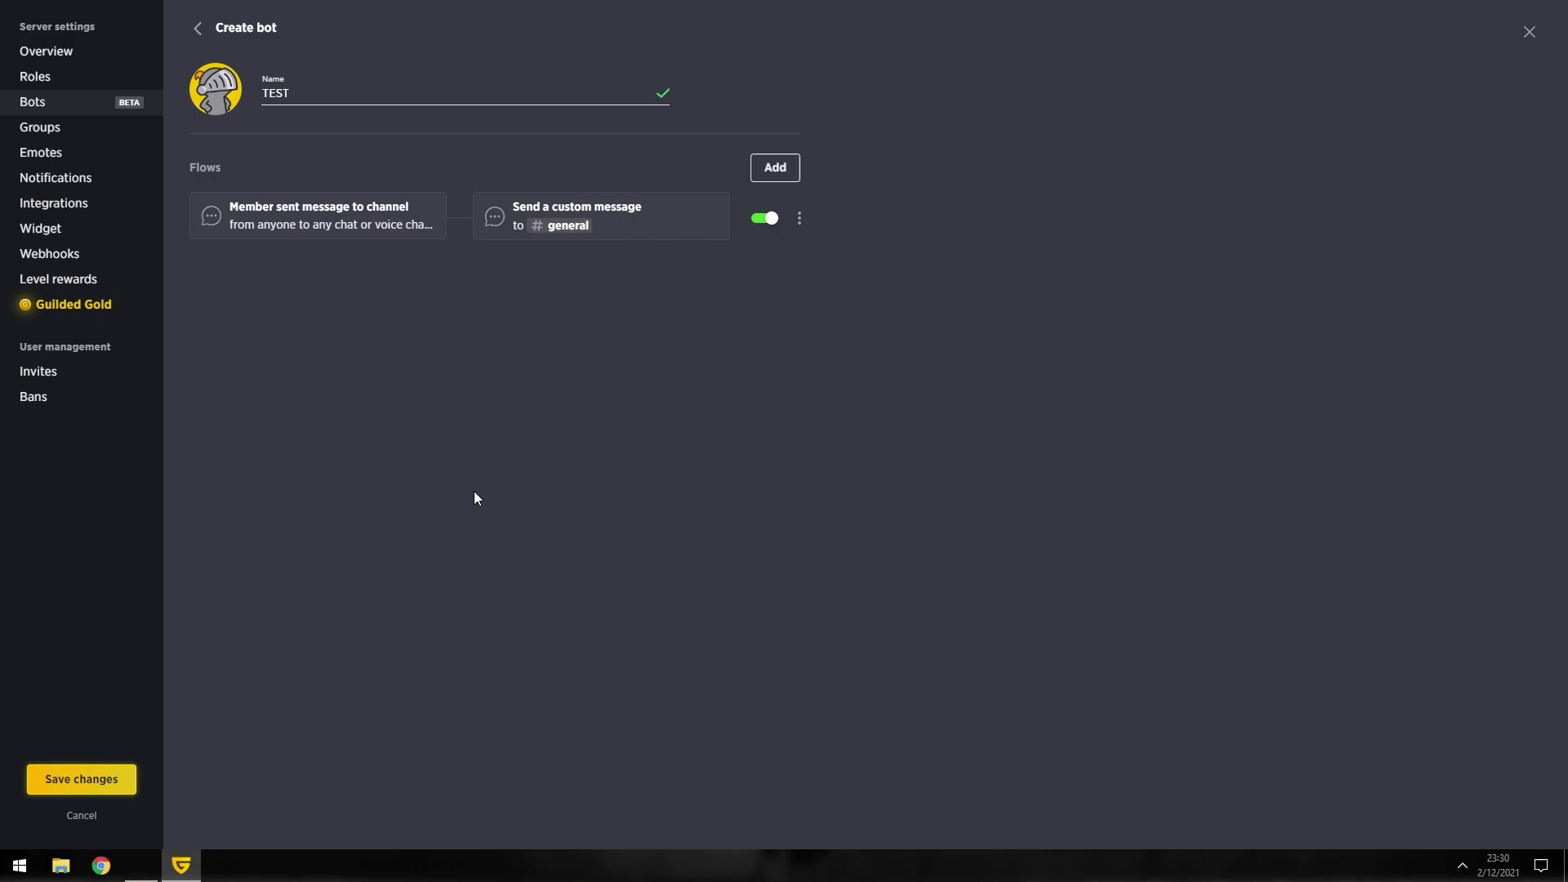
click(106, 778)
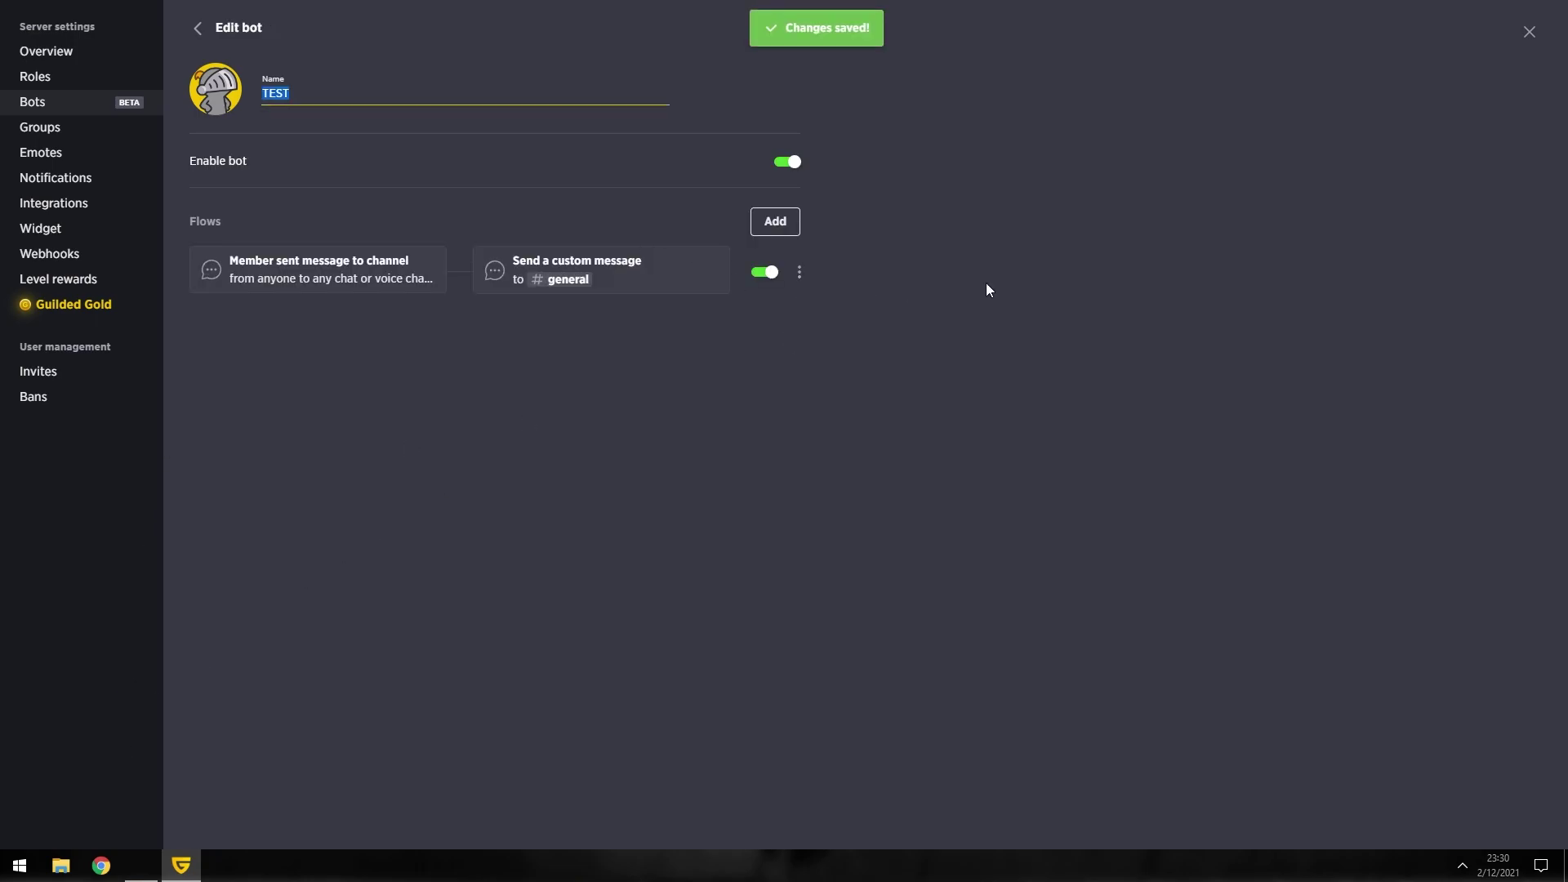
click(1529, 31)
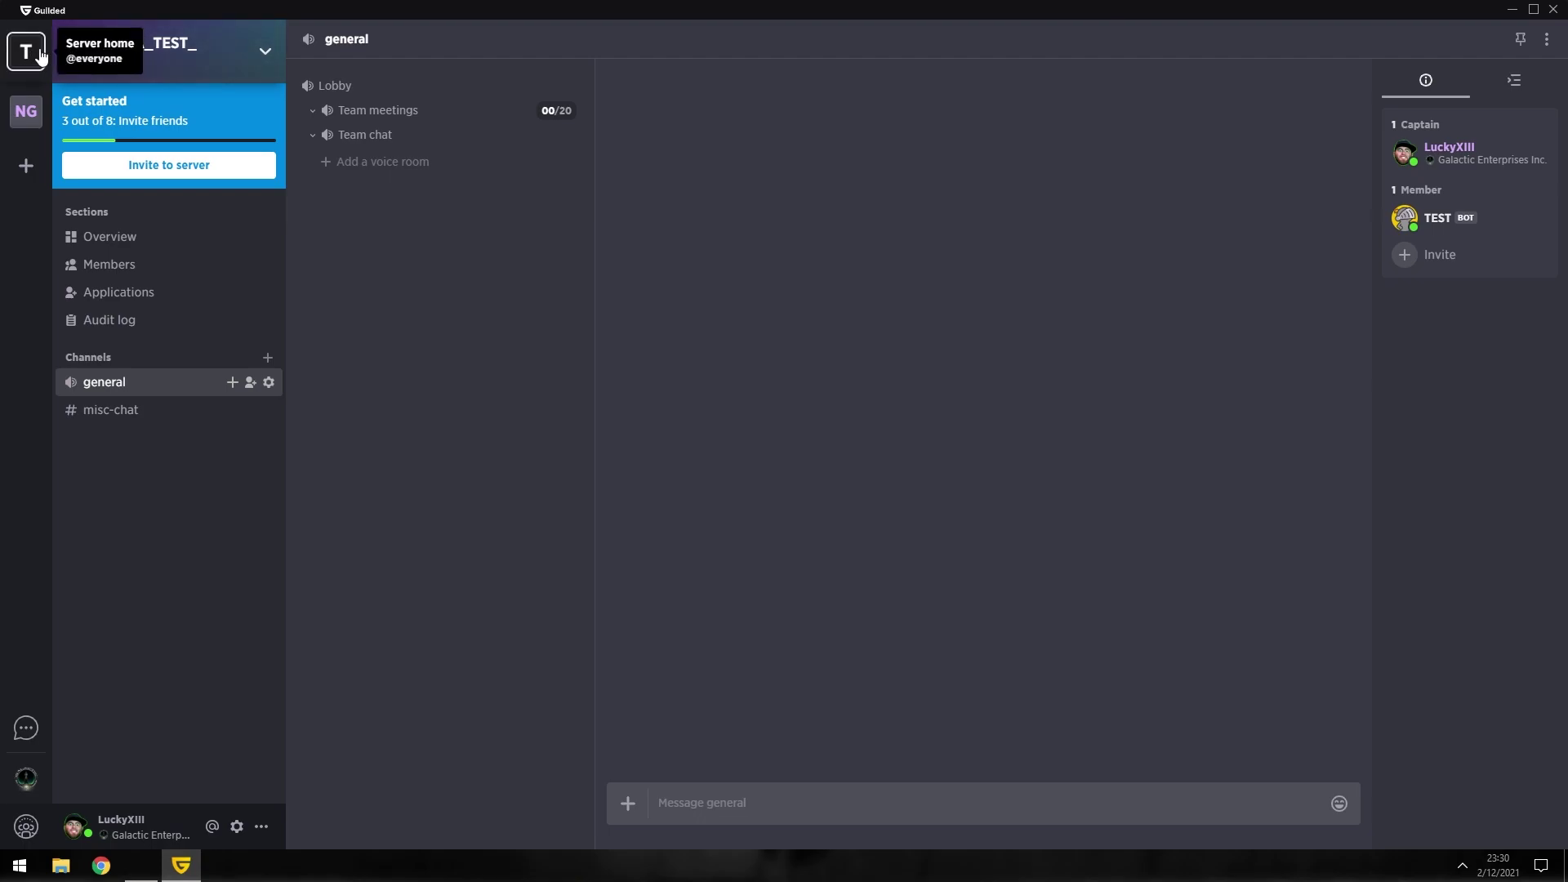
Post the message "!help I need help" in the server home's general channel.
click(741, 792)
text(!h)
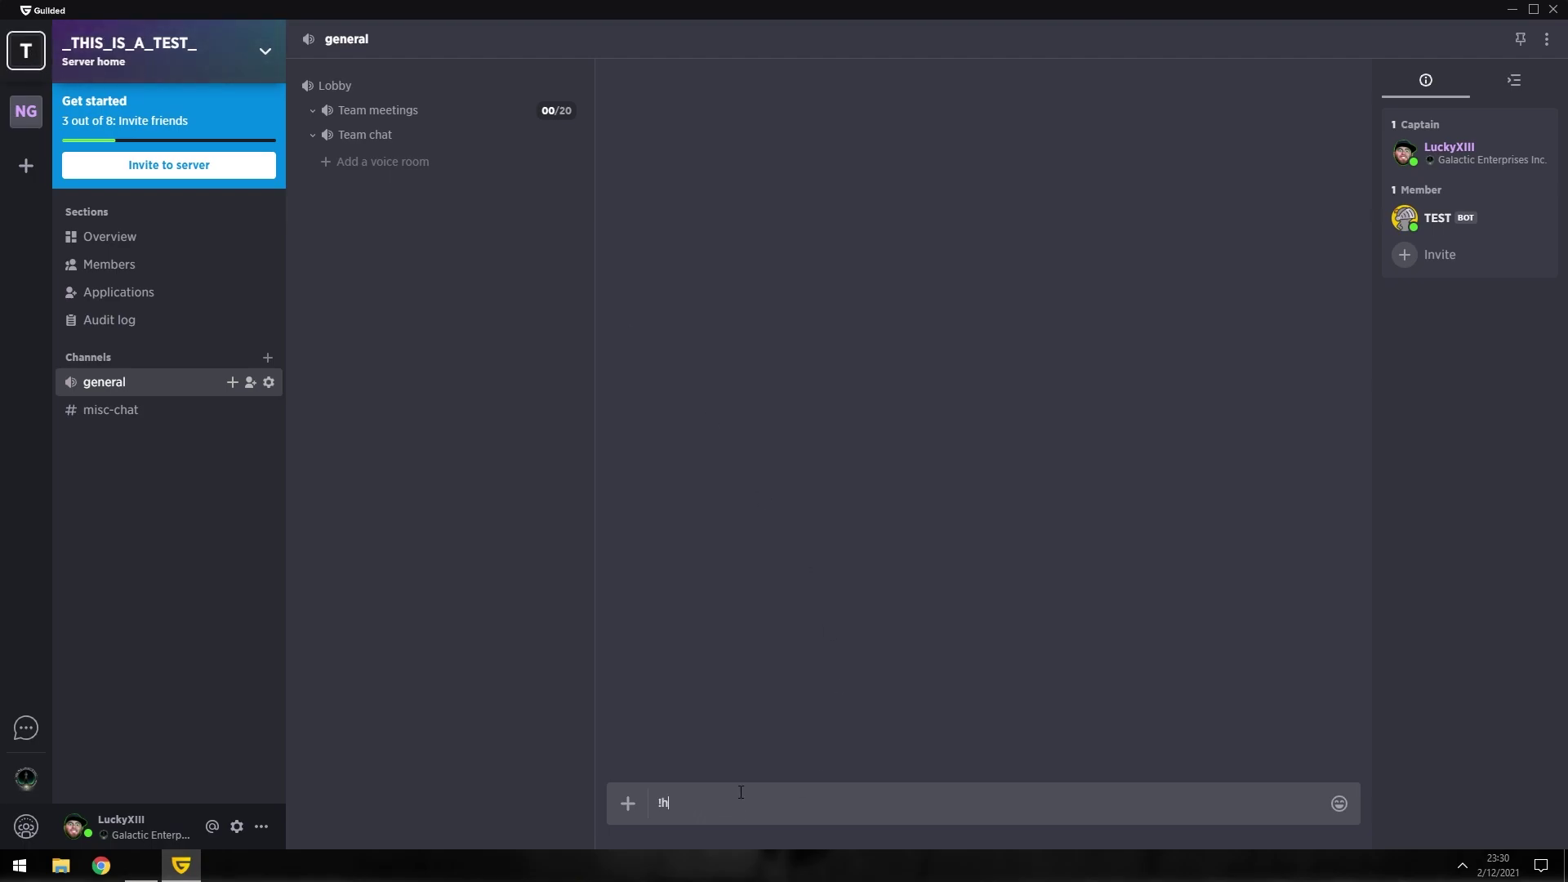
text(elp I need help)
key(Return)
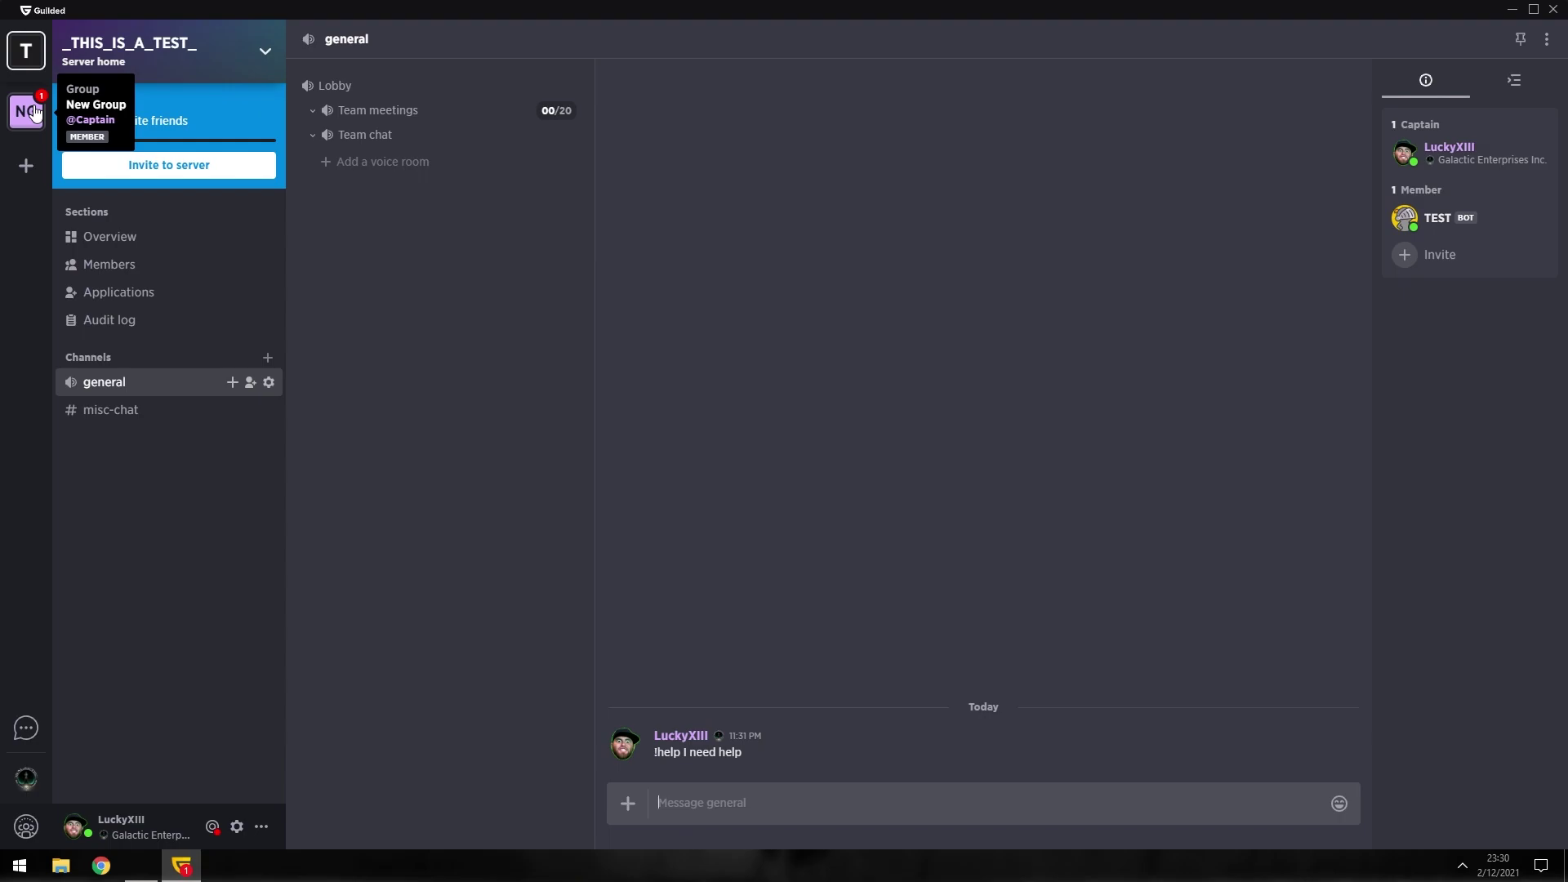
Review the posted help request and check the bot's response in the New Group's general channel.
drag(653, 753, 753, 765)
click(664, 767)
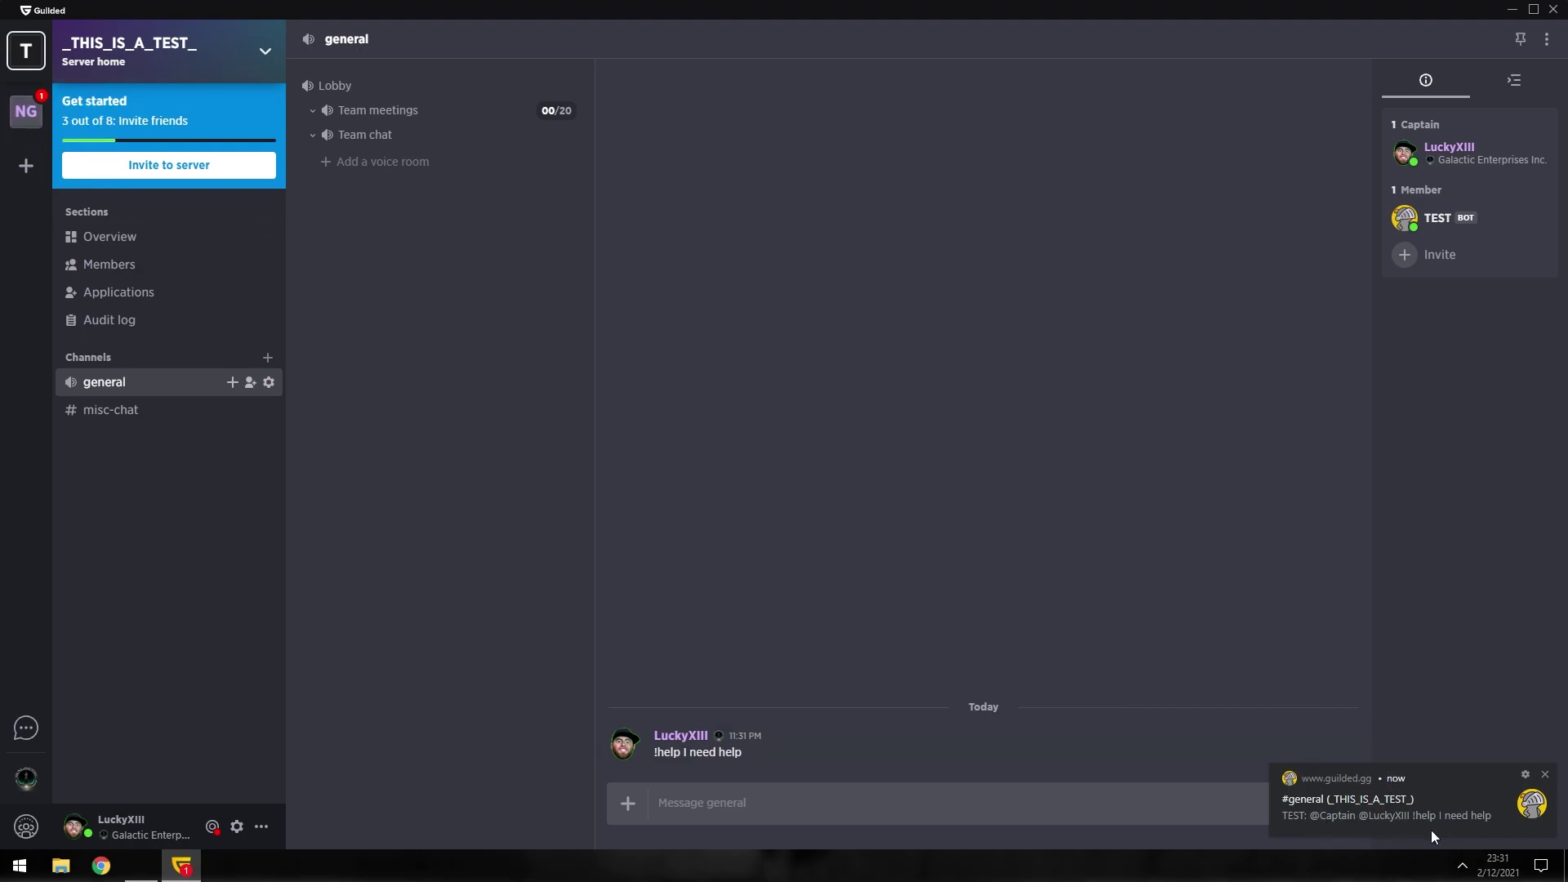
click(26, 111)
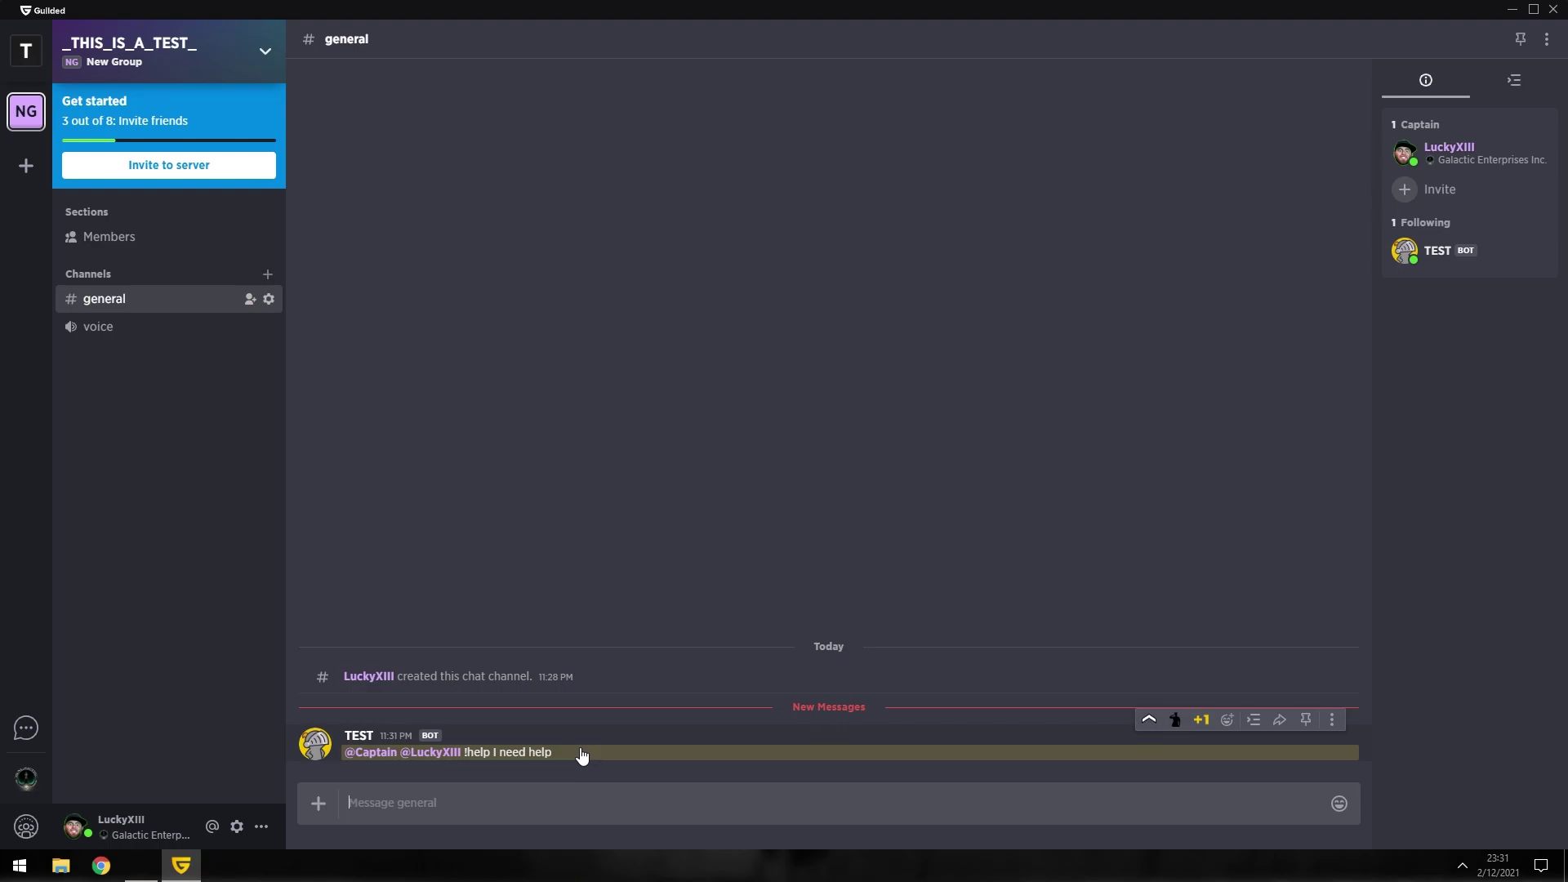
Open the TEST bot for editing from the server's bot settings.
click(263, 53)
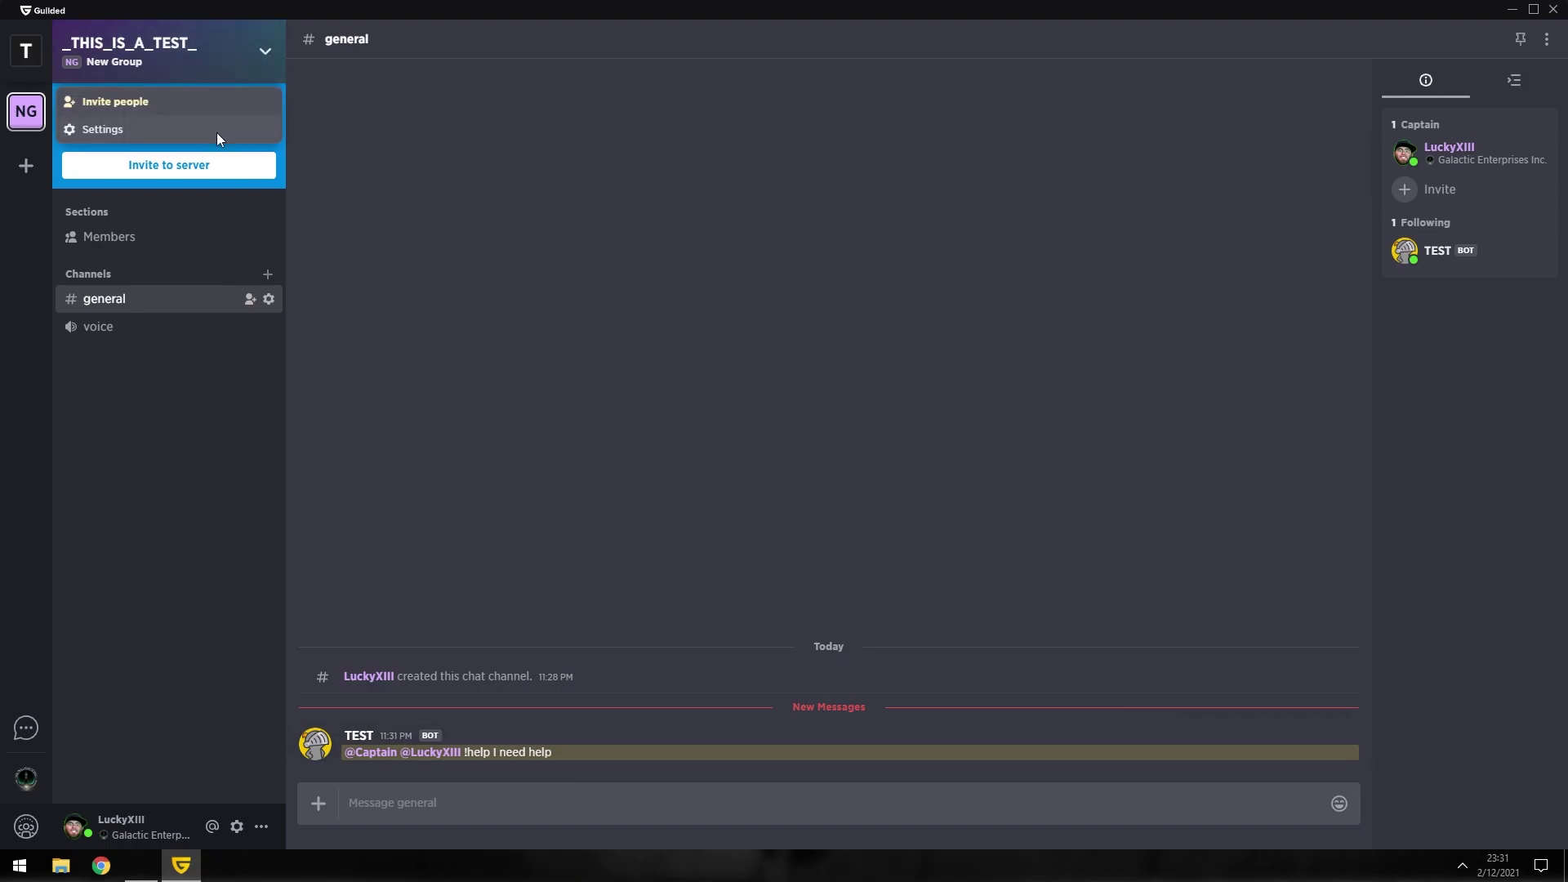
click(214, 131)
click(36, 102)
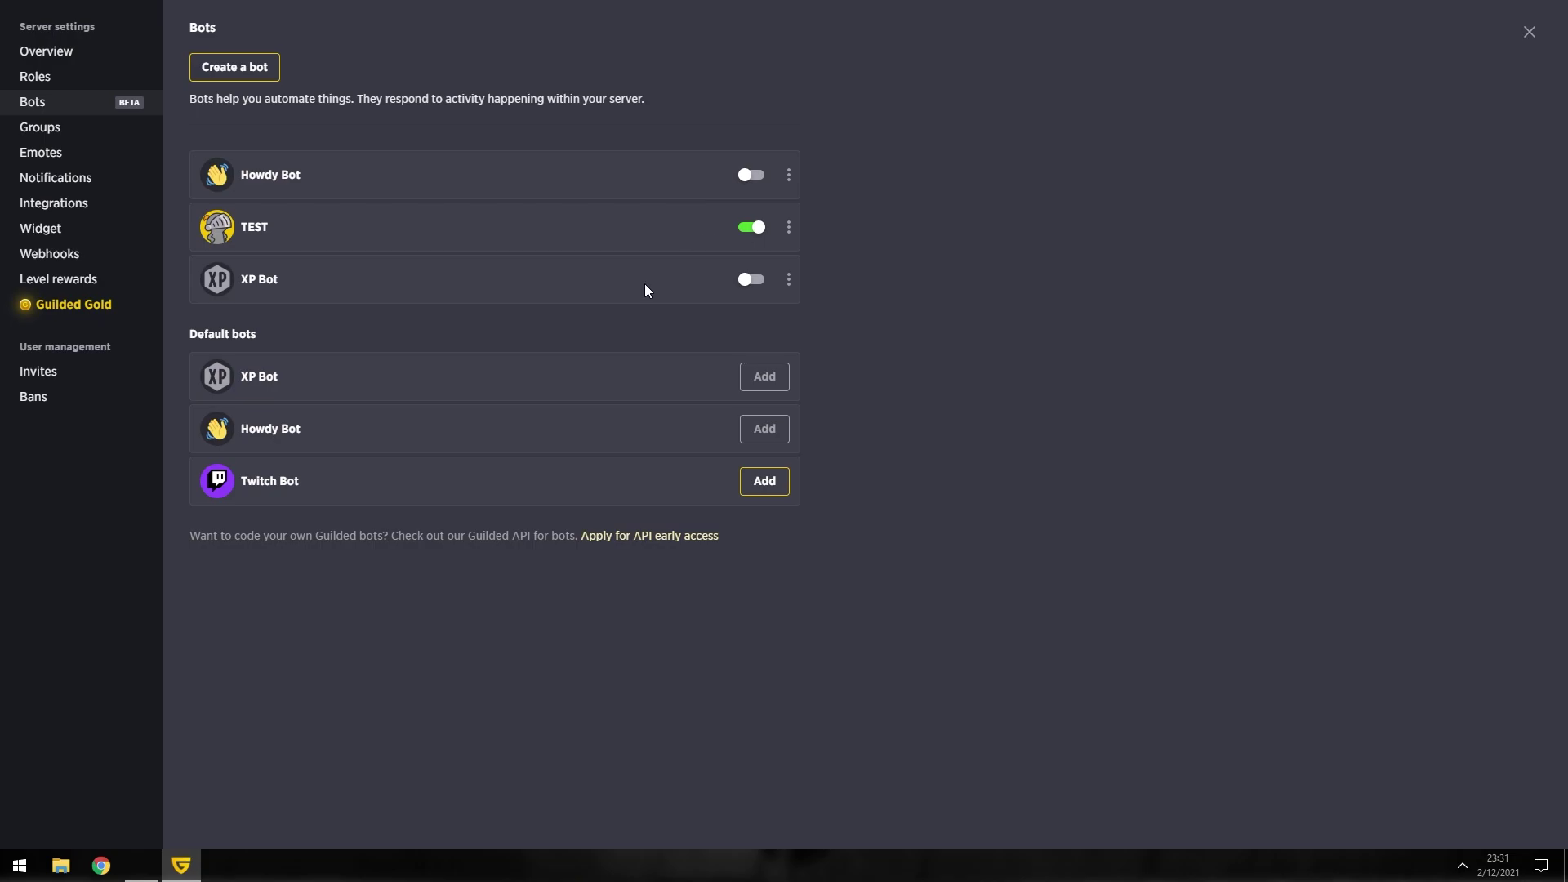
click(789, 233)
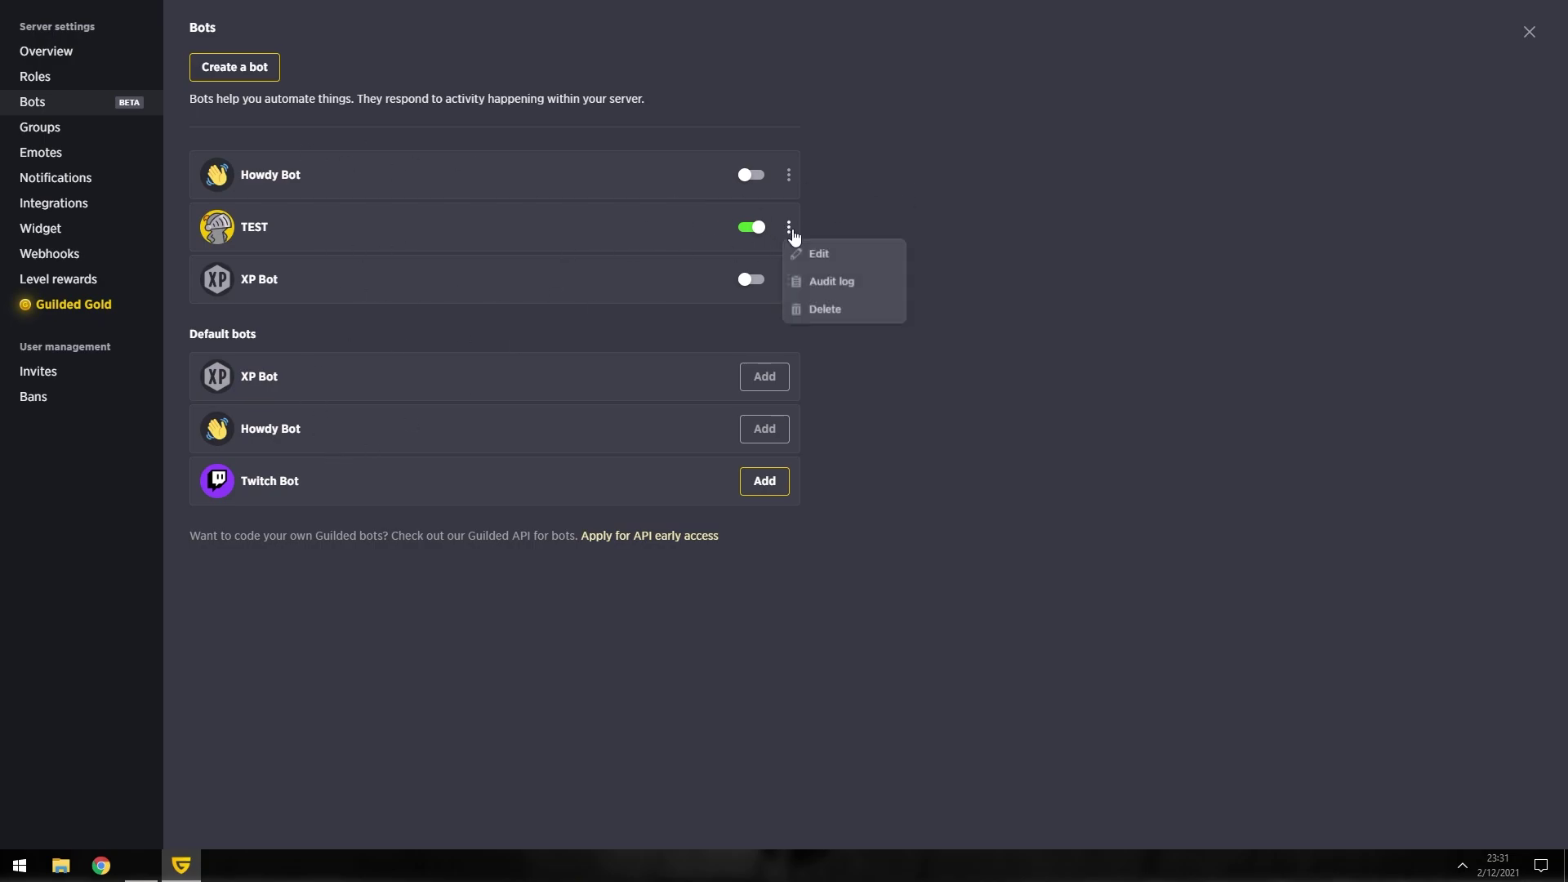
click(813, 253)
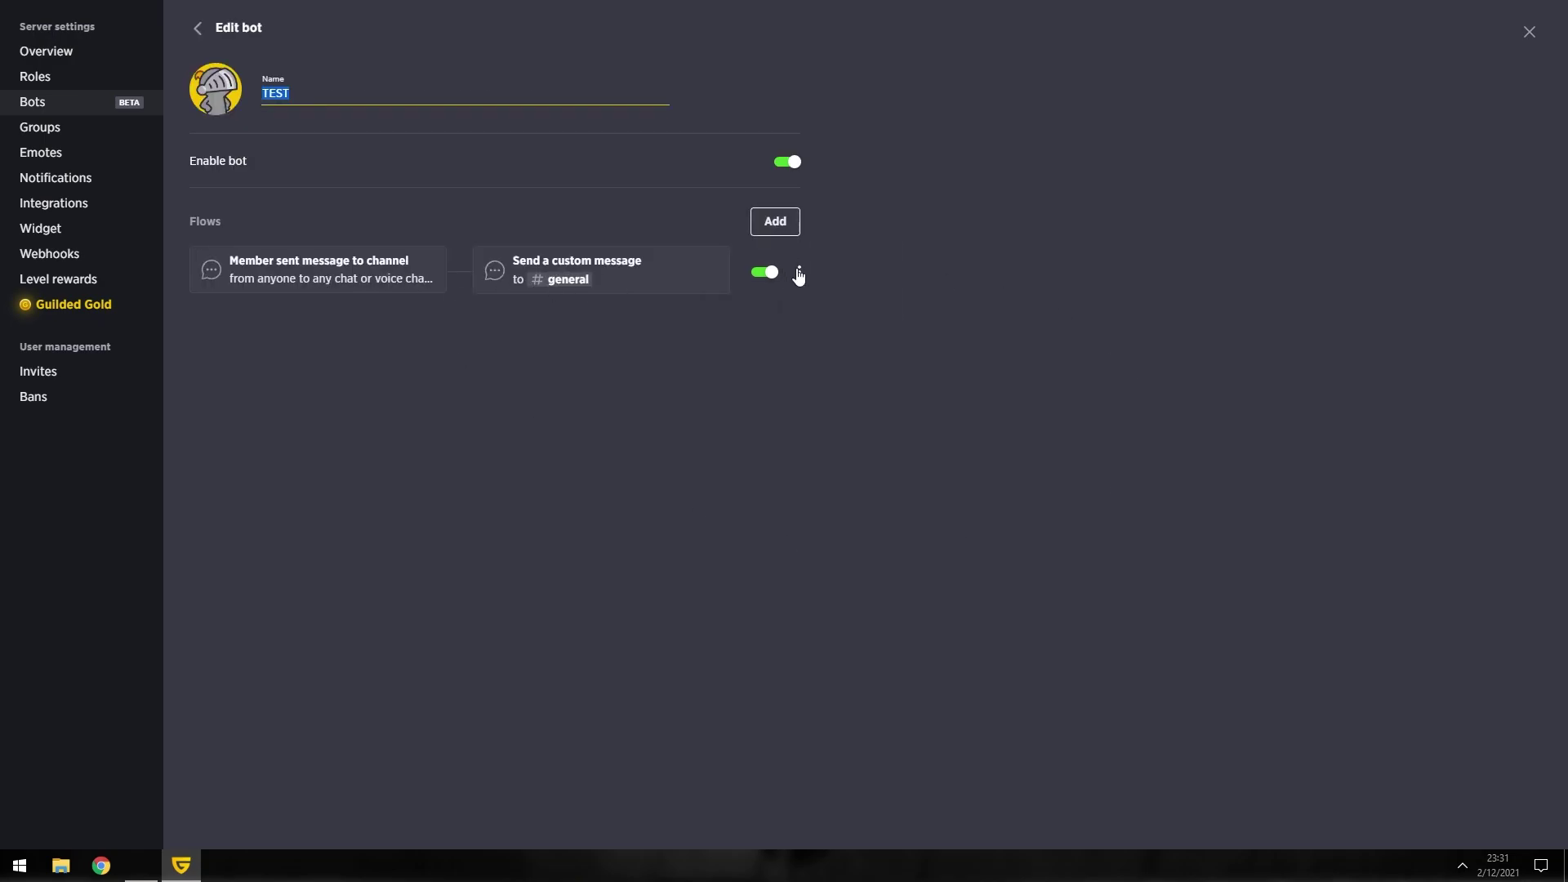
click(799, 272)
click(820, 299)
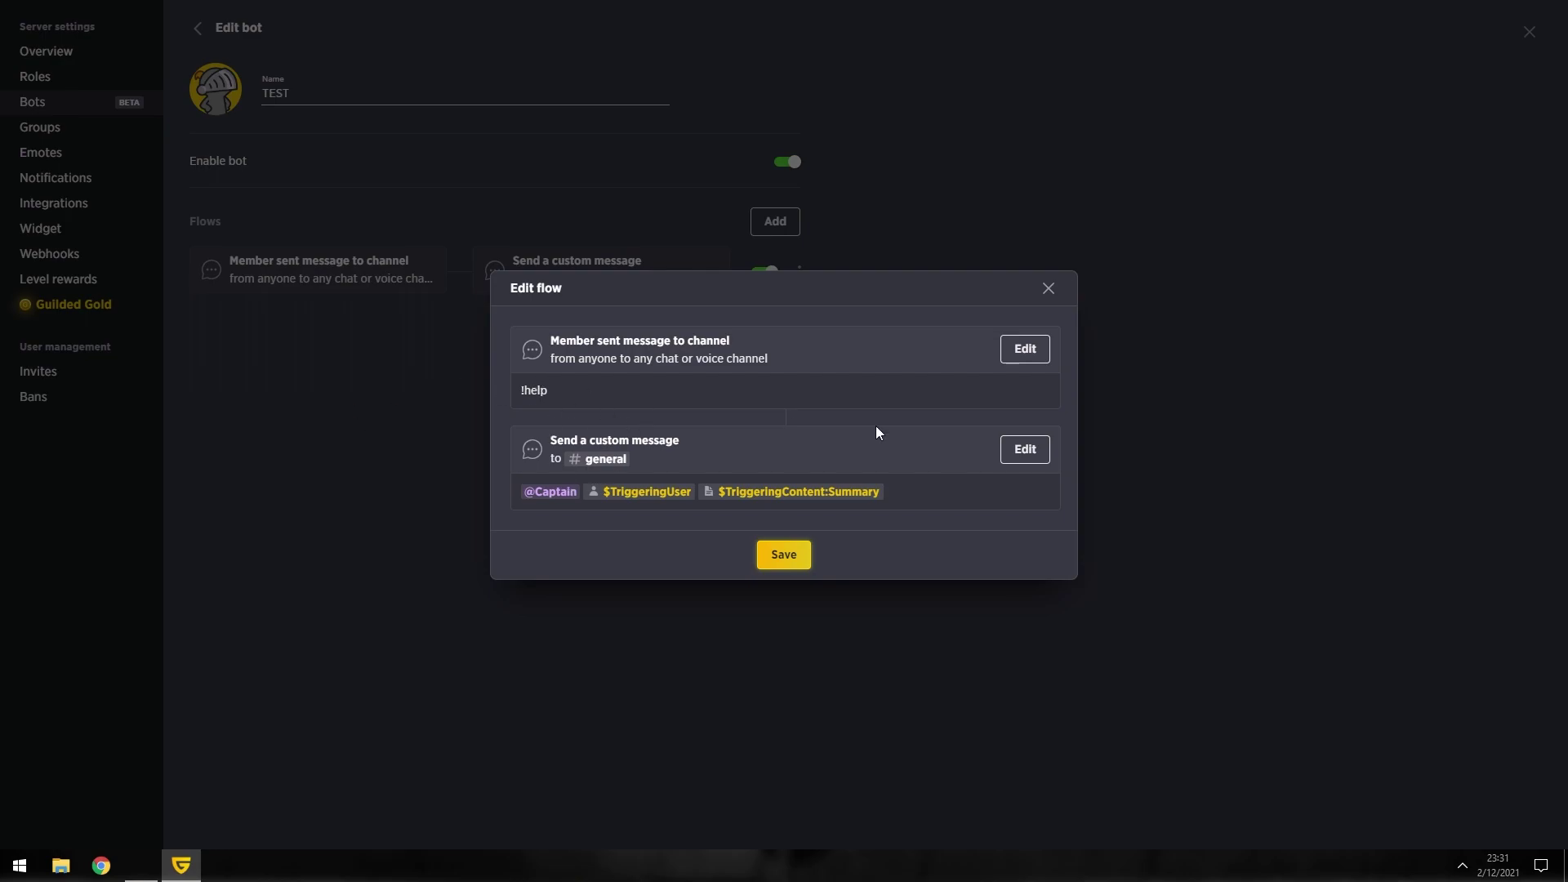
click(1026, 451)
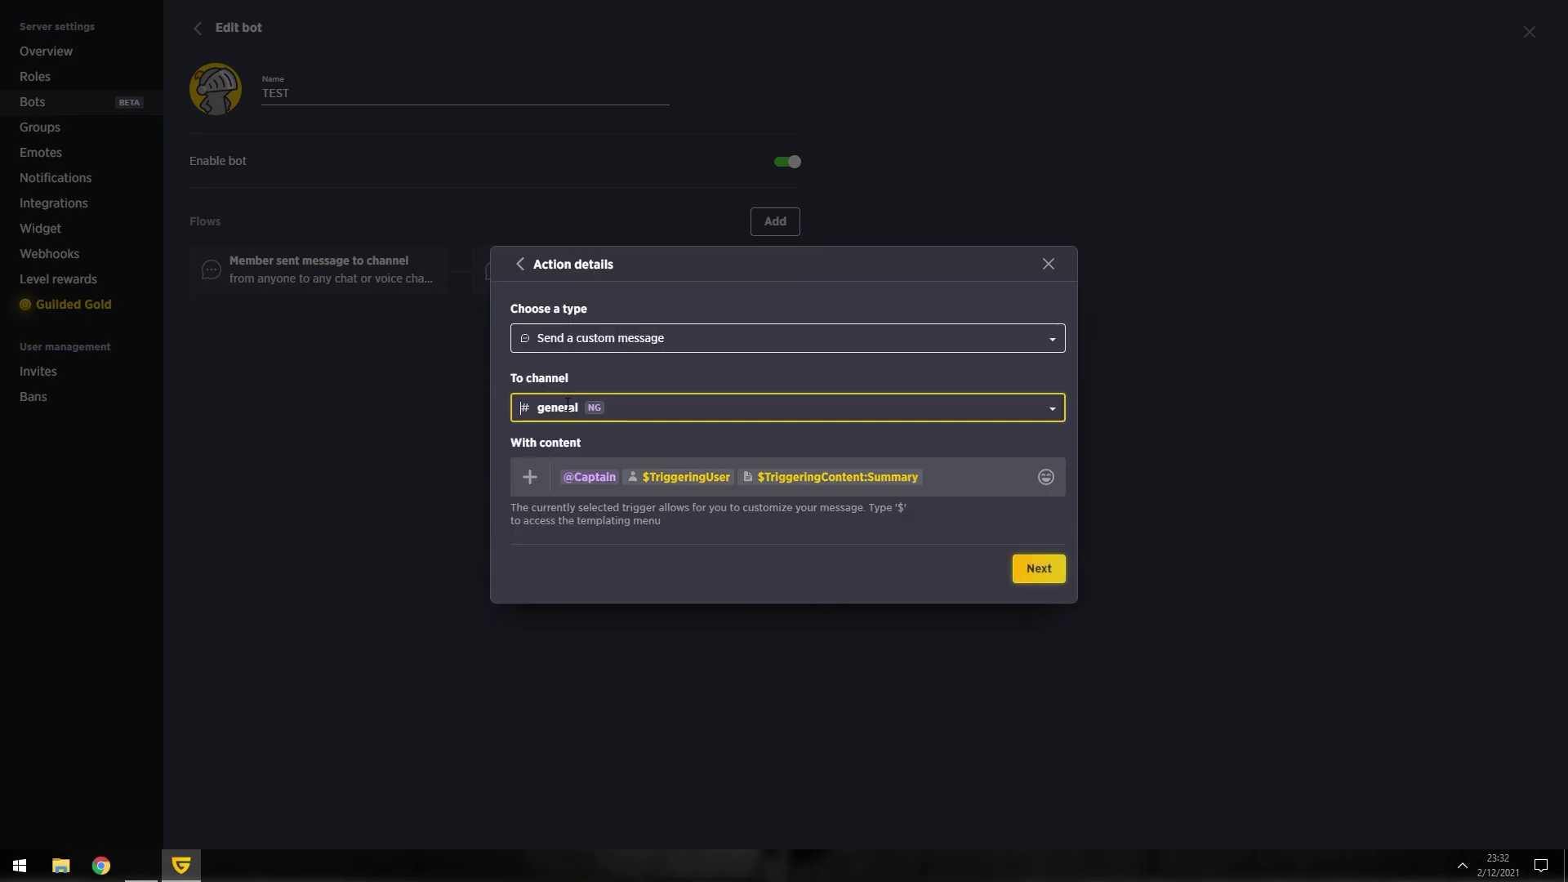
click(622, 477)
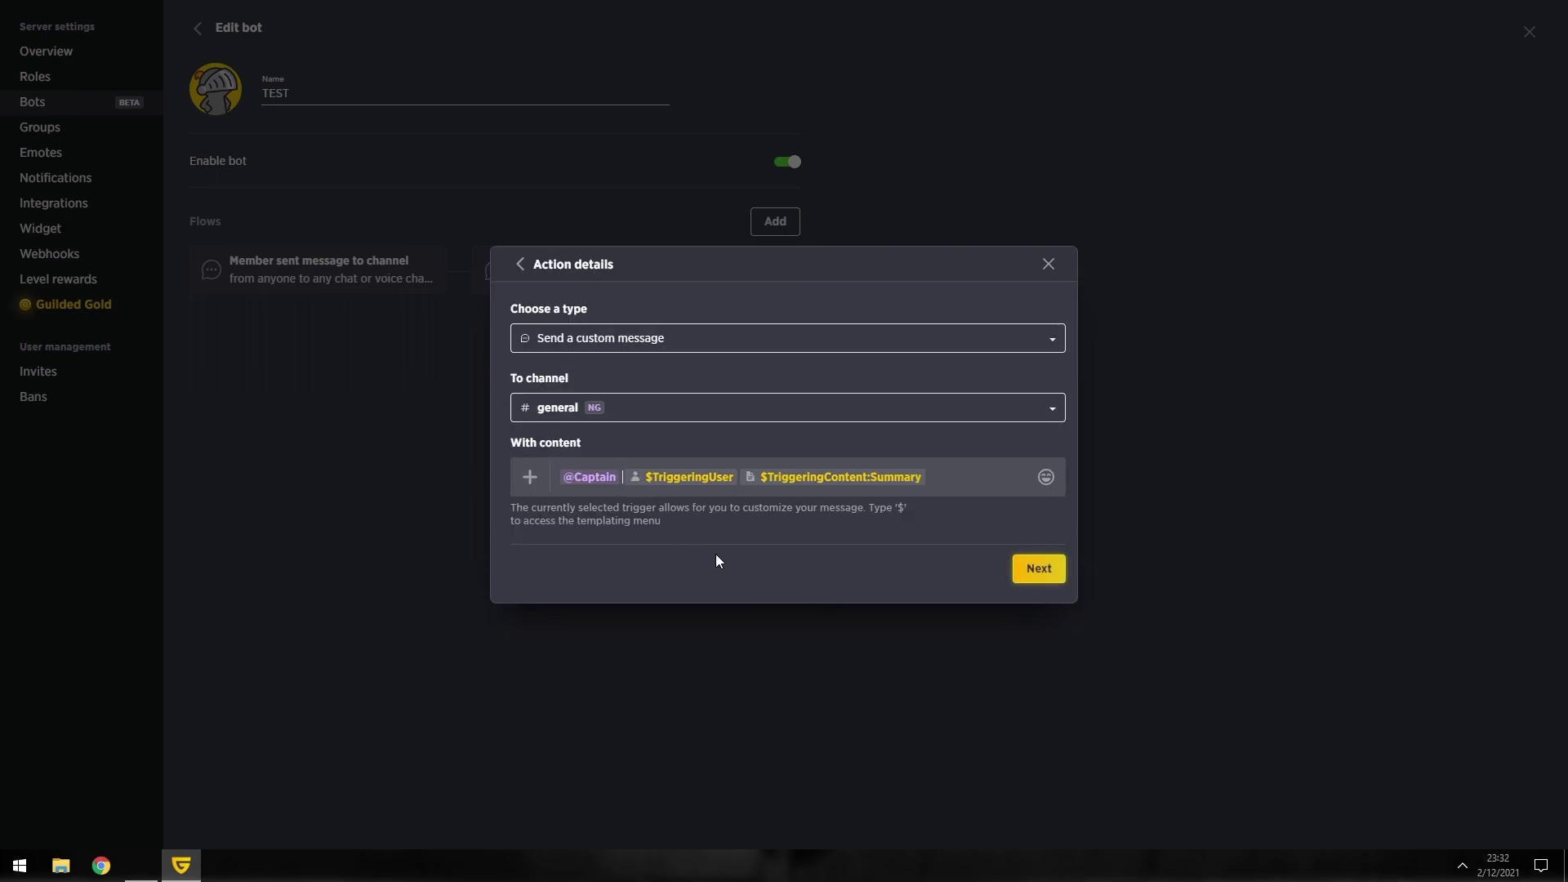
text(Use)
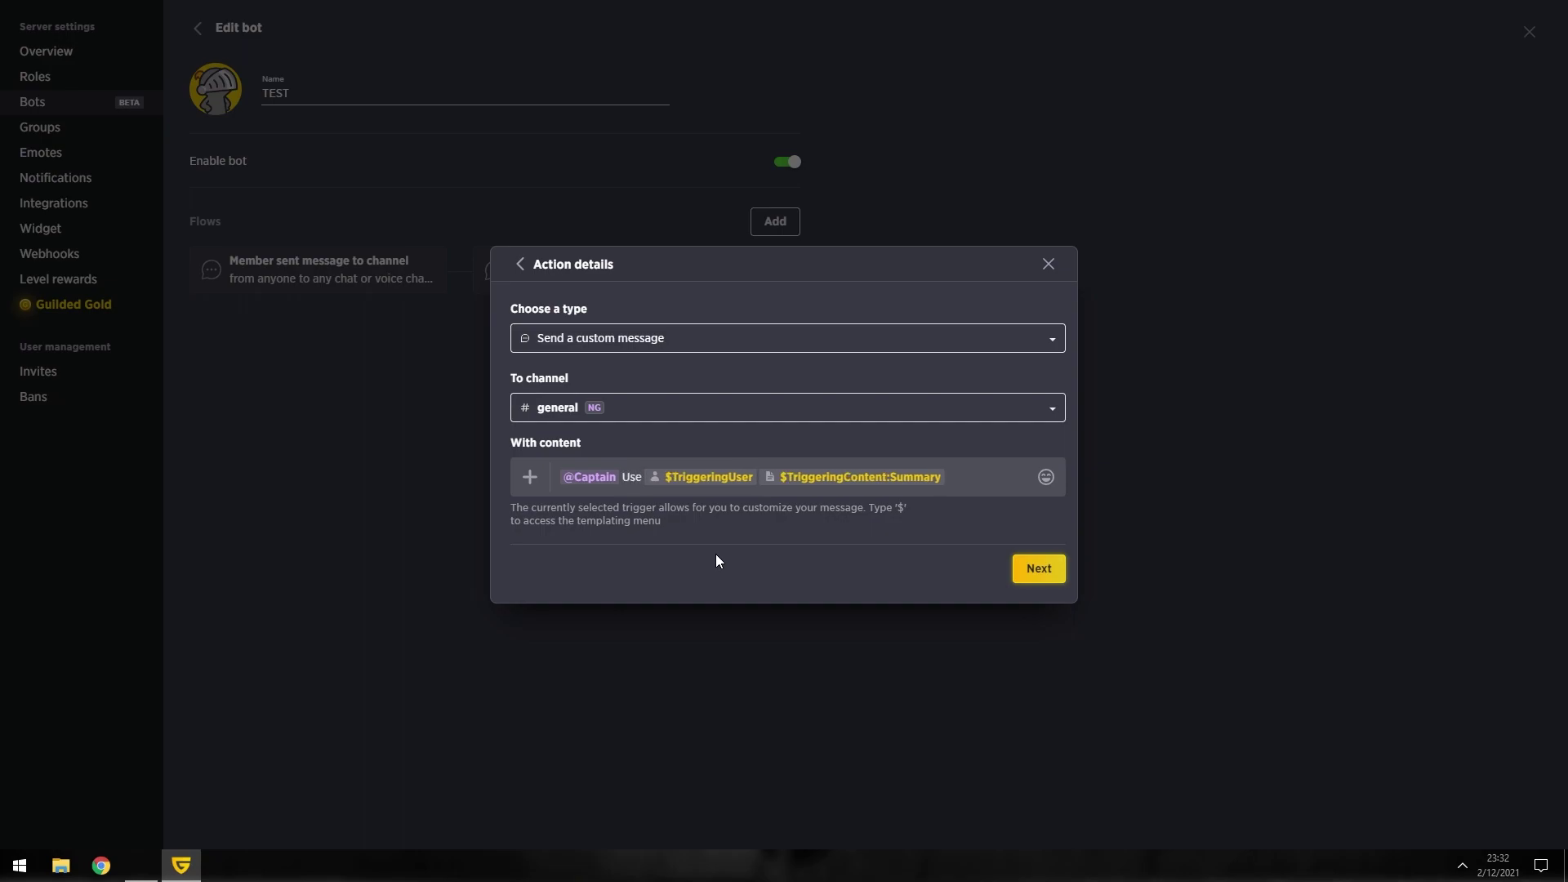
text(:)
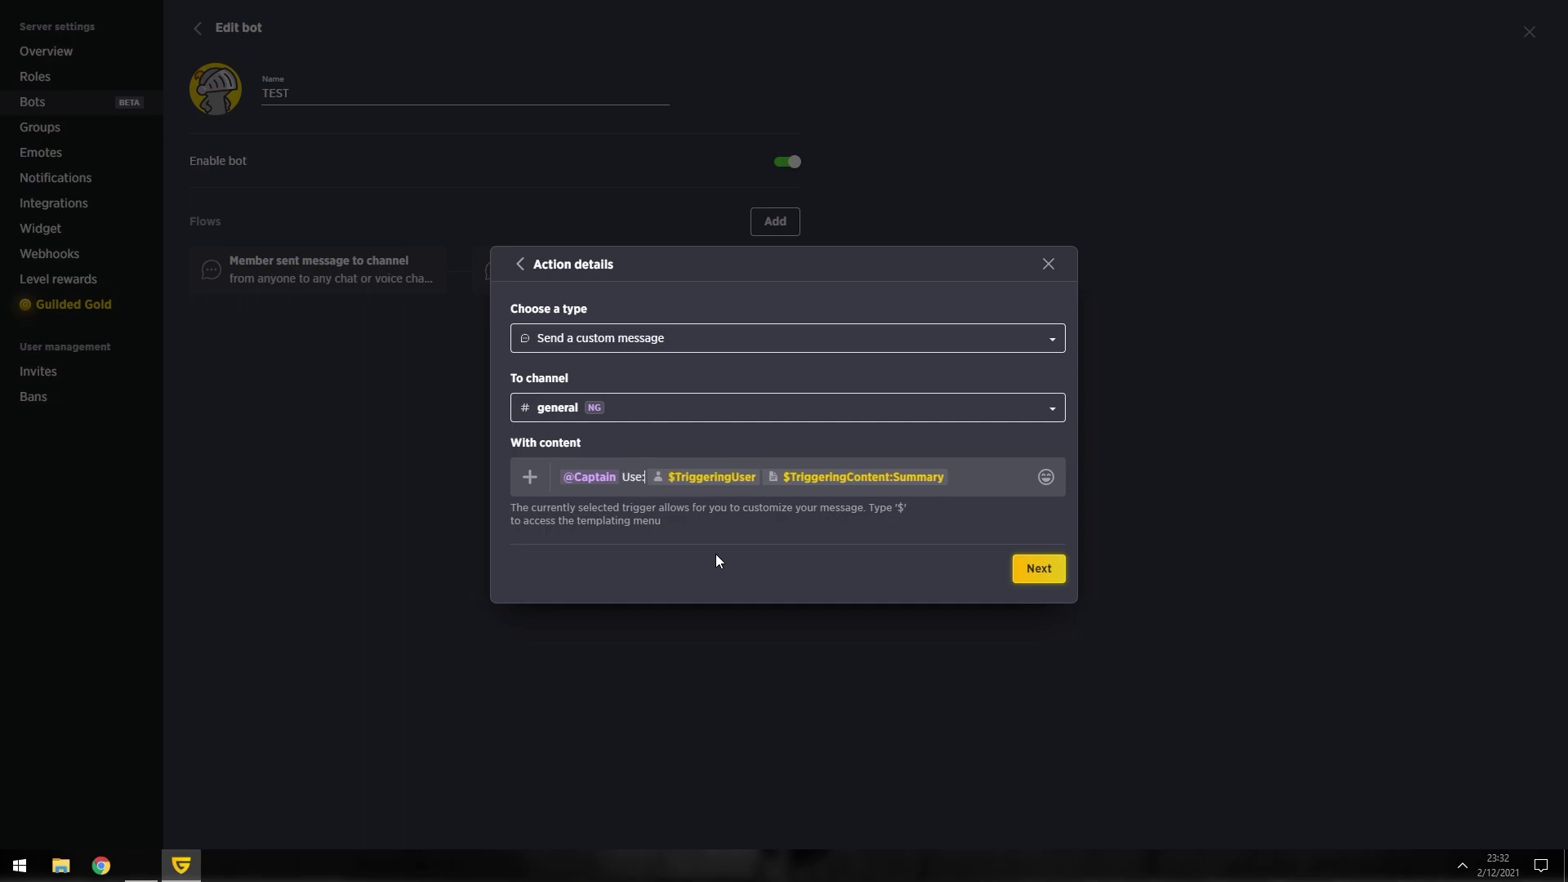
Save the edited flow and the bot changes, and close the server settings.
click(1039, 569)
click(783, 555)
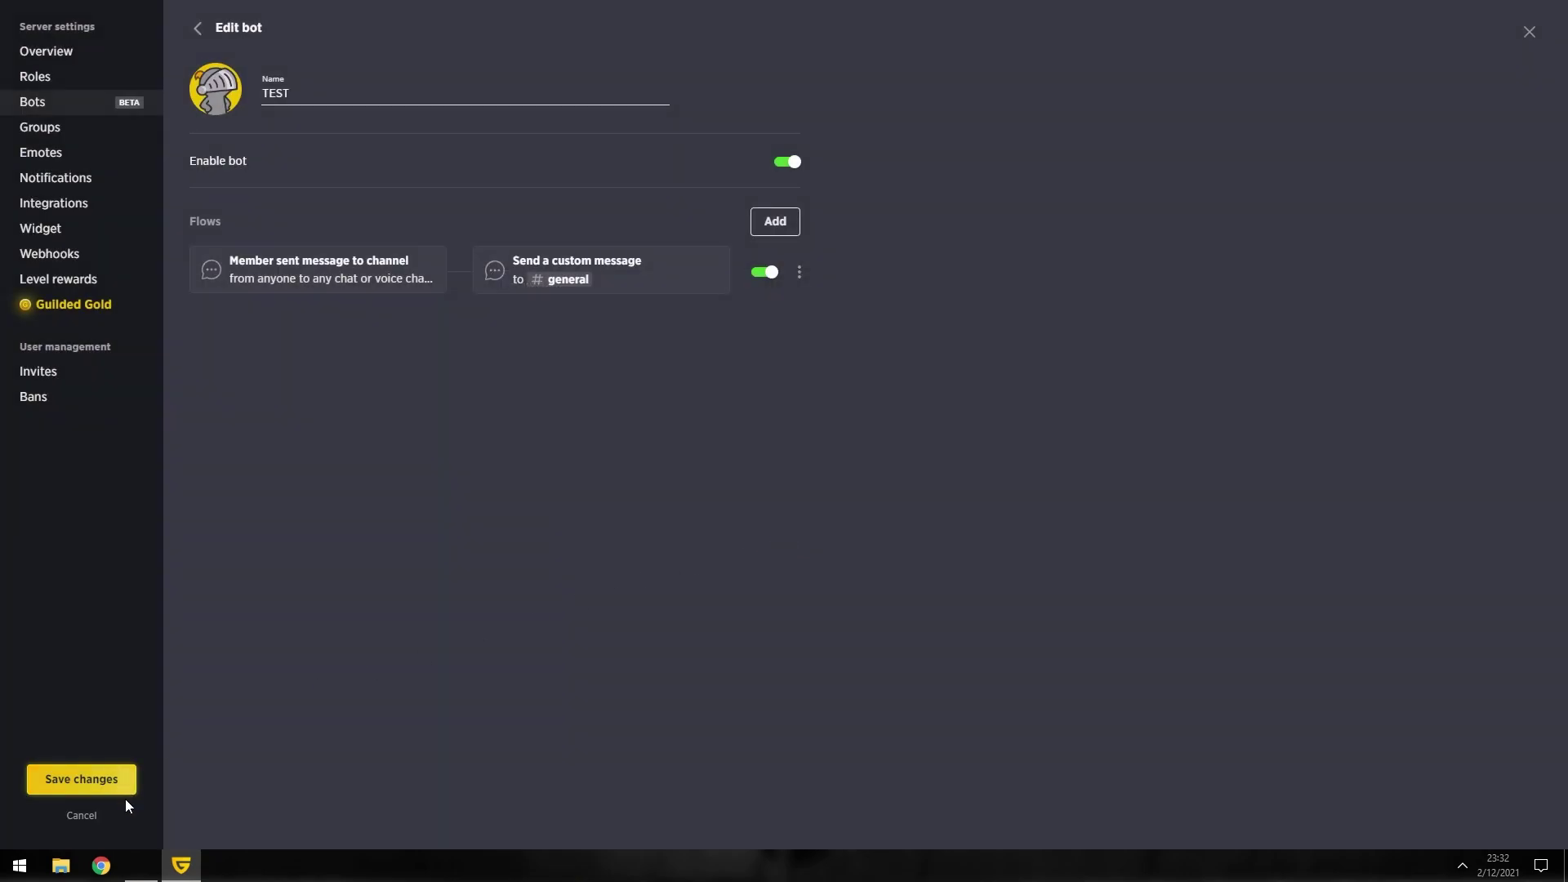
click(105, 776)
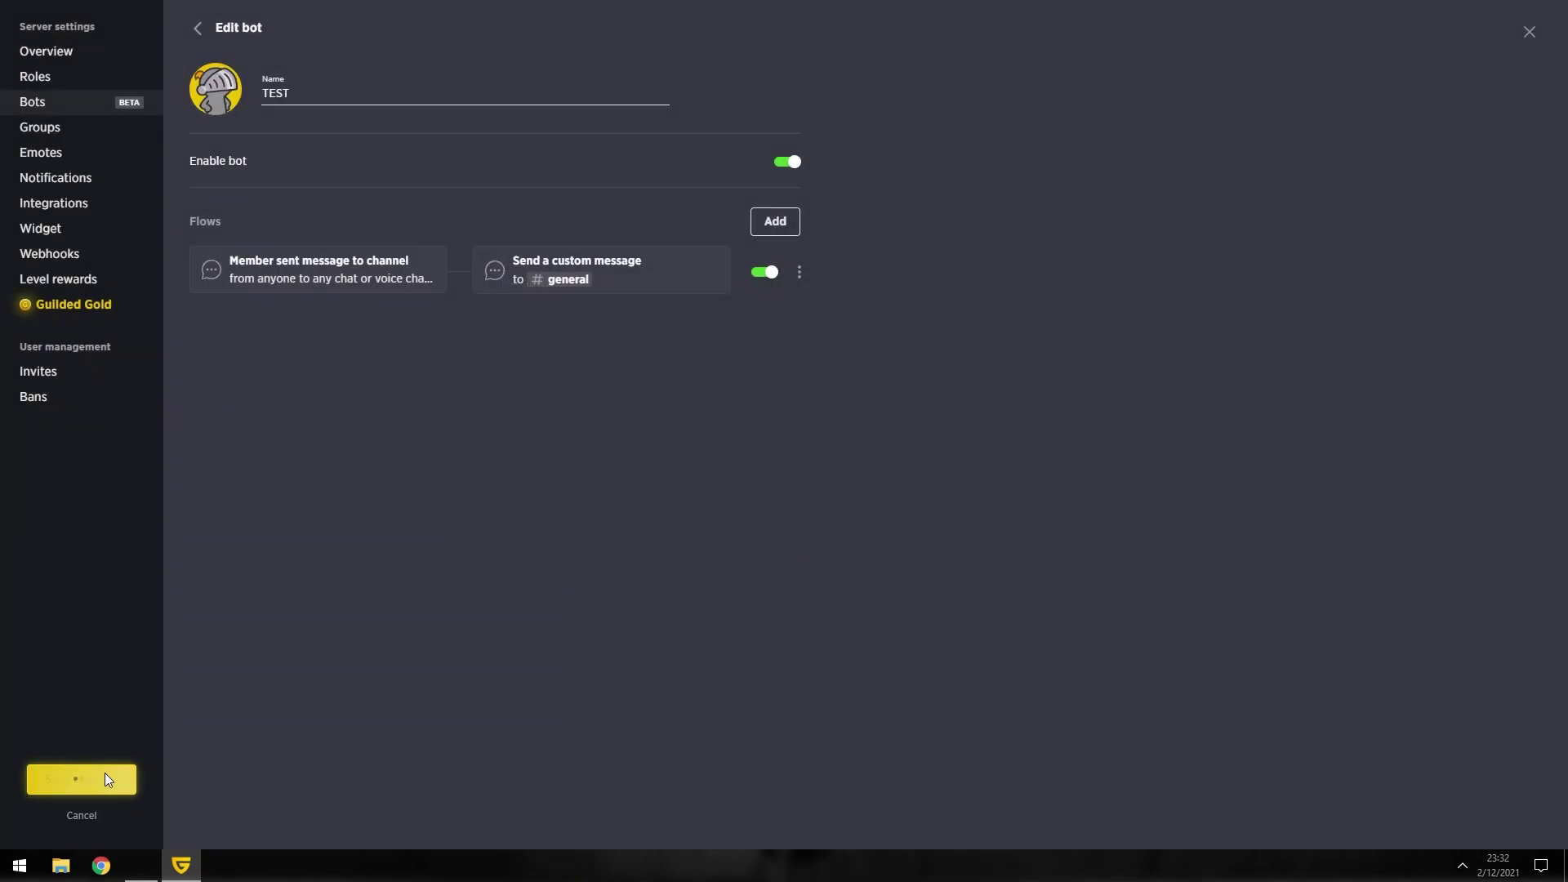
click(1529, 33)
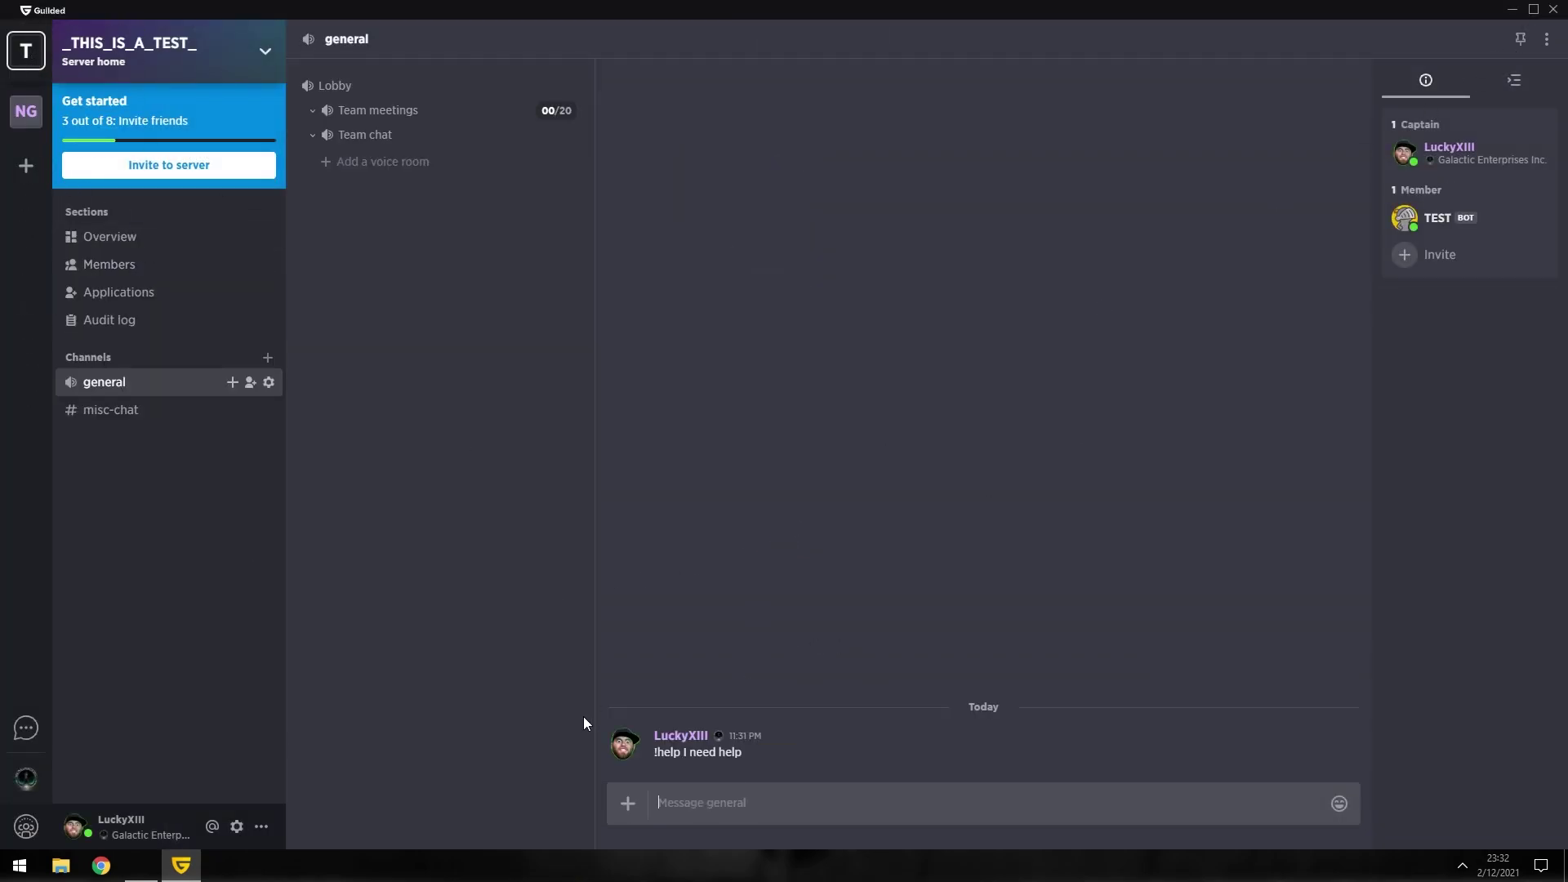
Post "!help I forgot one thing." in the server home's general channel and check the bot's response in New Group.
text(!help I forgot one thing.)
key(Return)
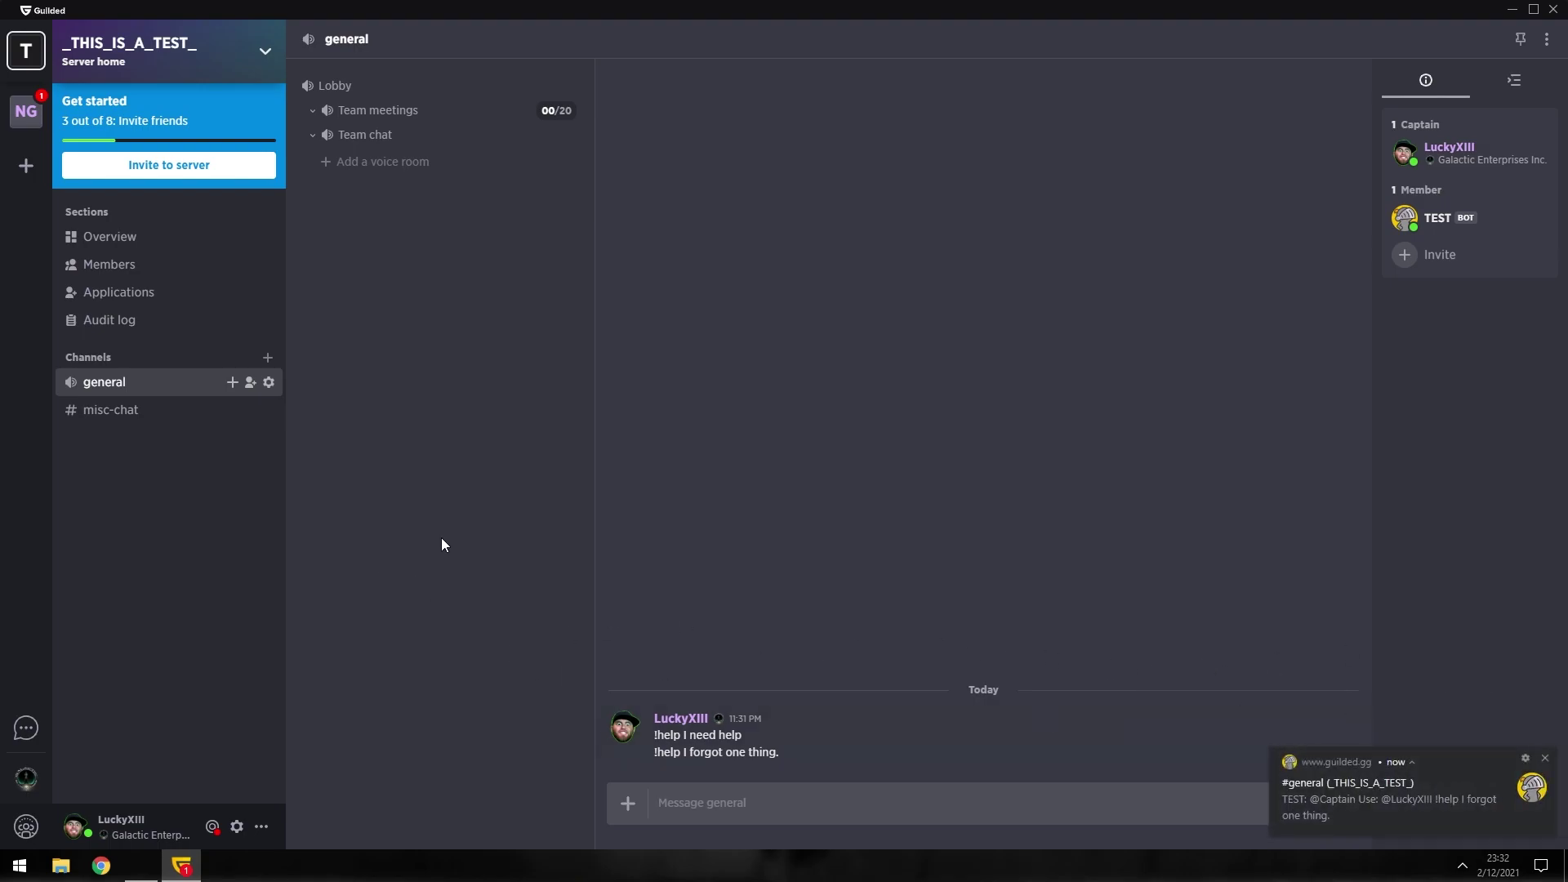
click(25, 113)
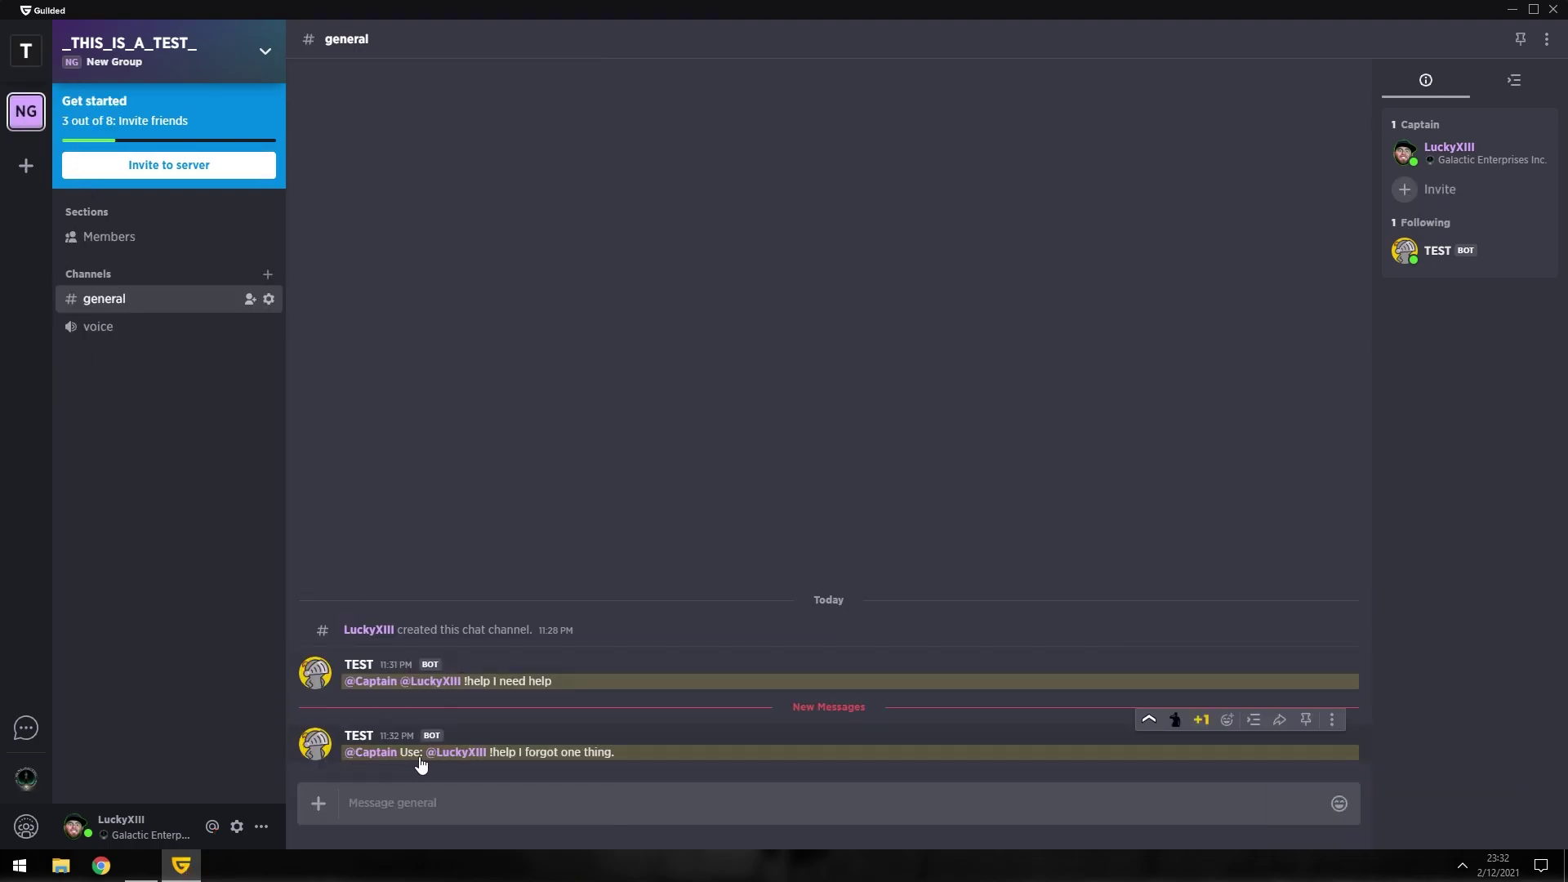
Reopen the TEST bot for editing from the server's bot settings.
click(275, 54)
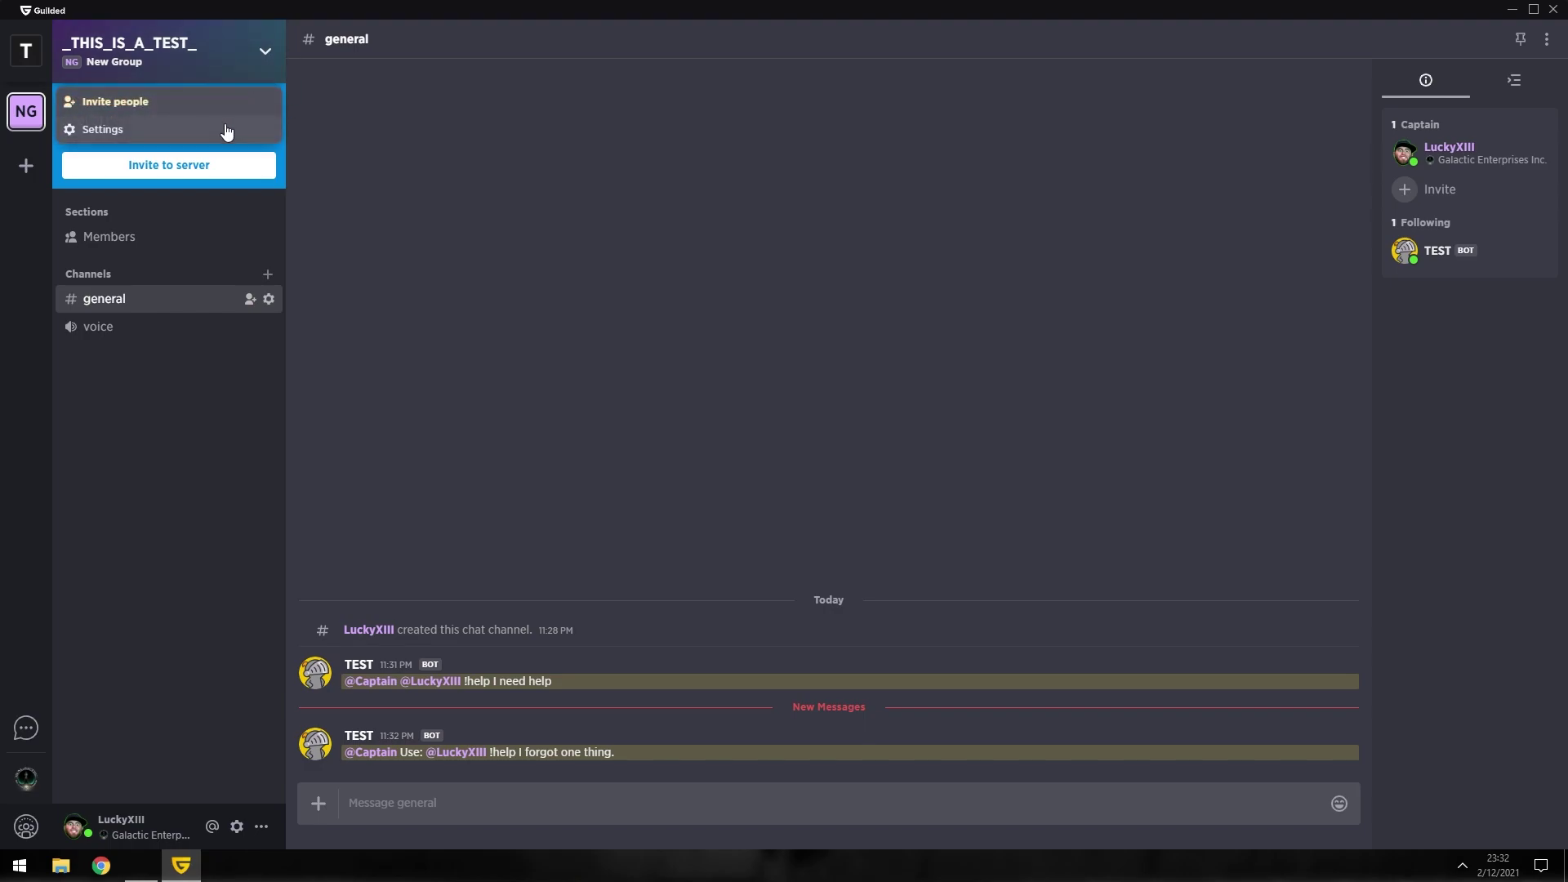
click(222, 130)
click(89, 110)
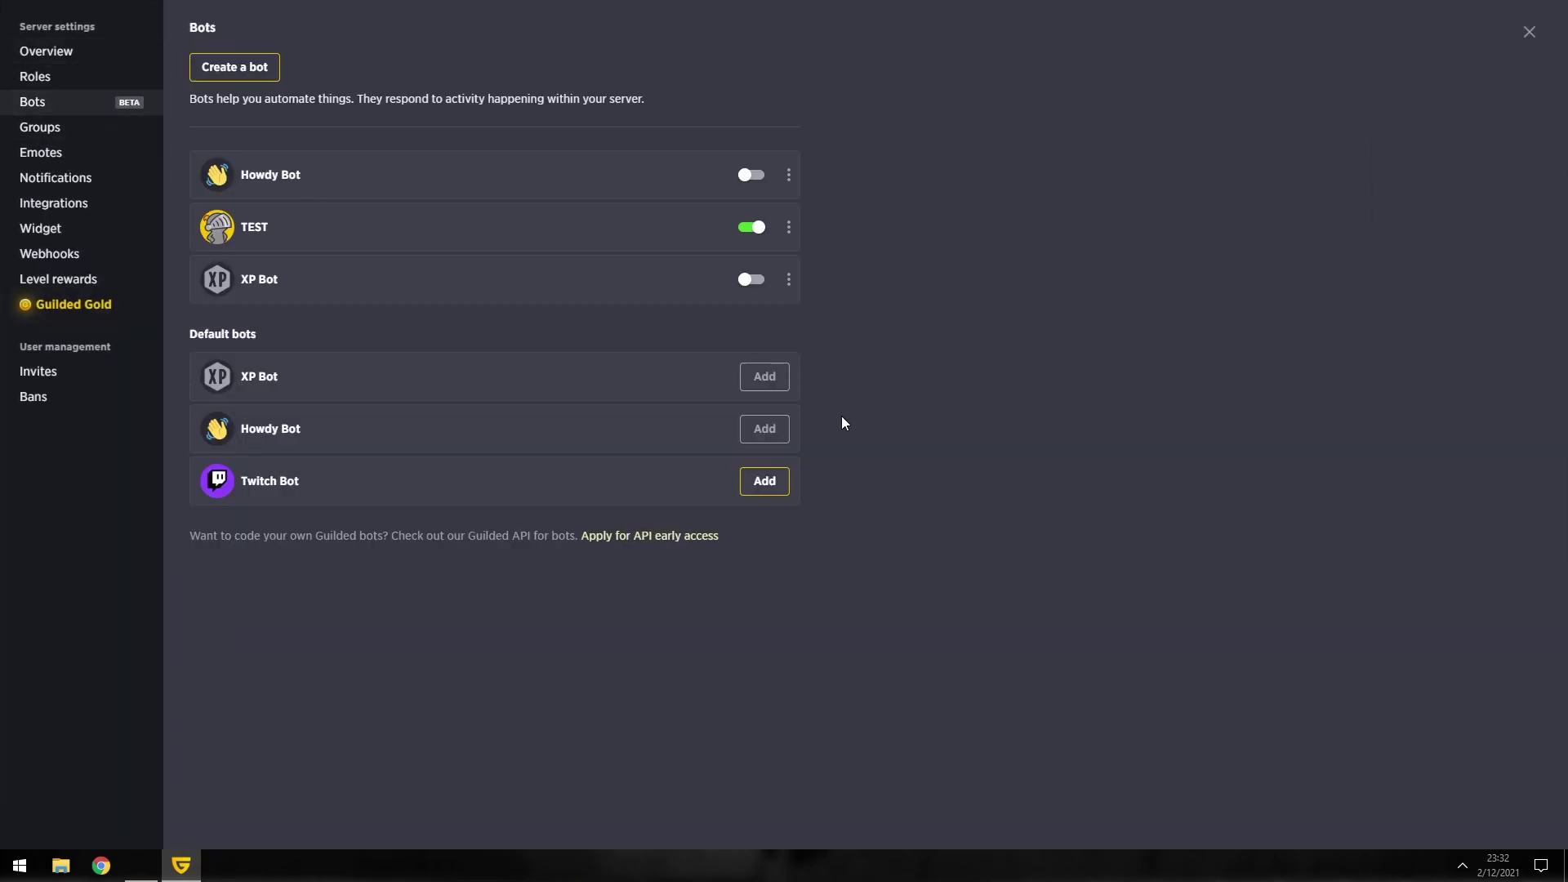
click(789, 228)
click(820, 253)
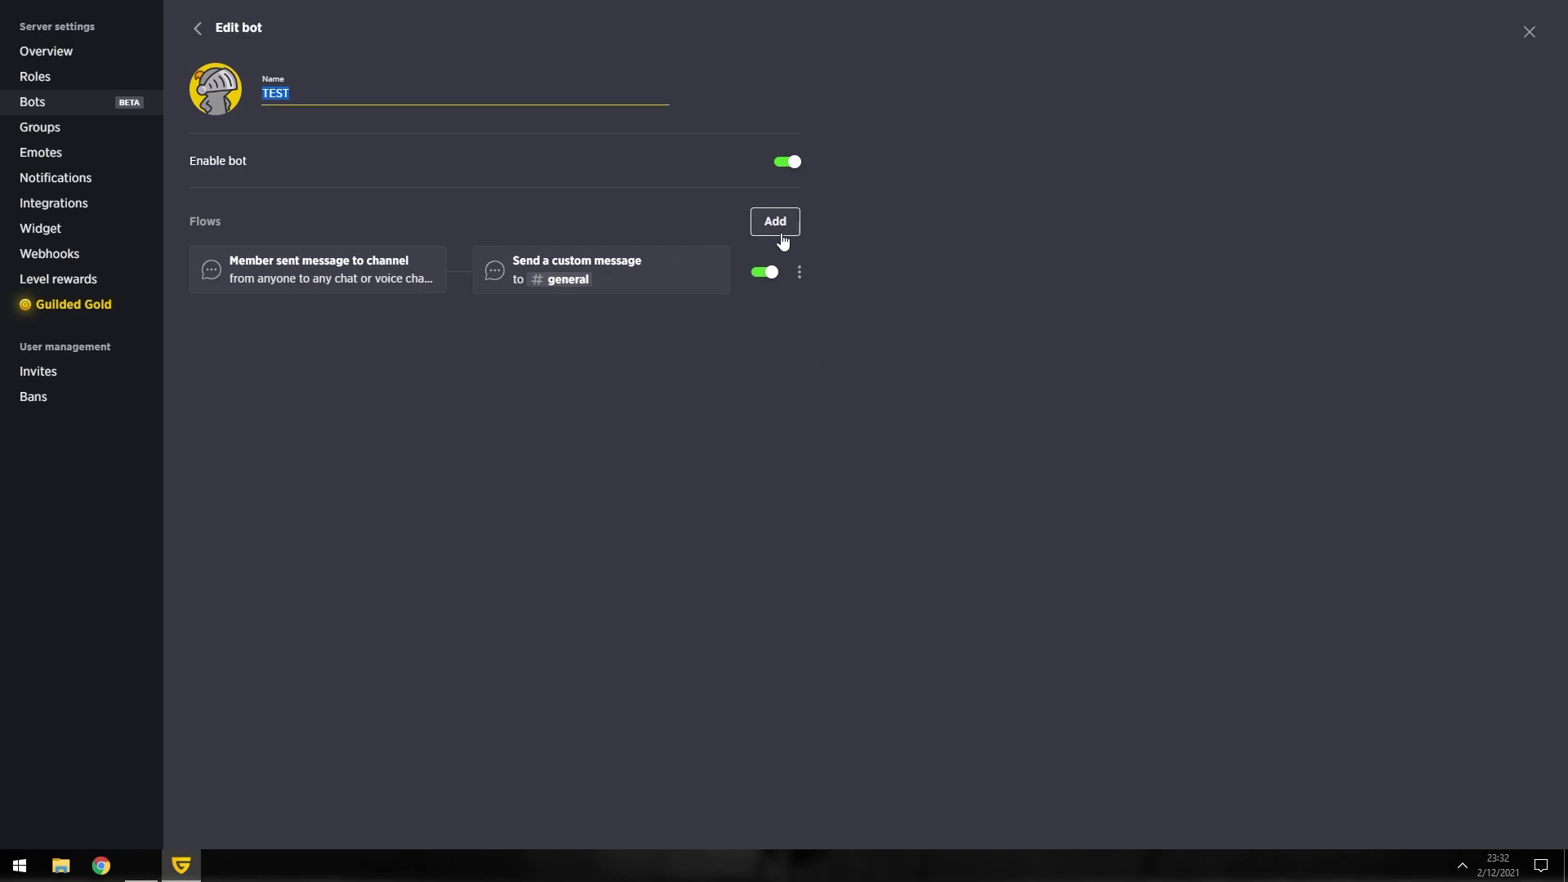
Correct the label before $TriggeringUser in the flow's custom message to "User:", save the changes and close the settings.
click(803, 276)
click(817, 296)
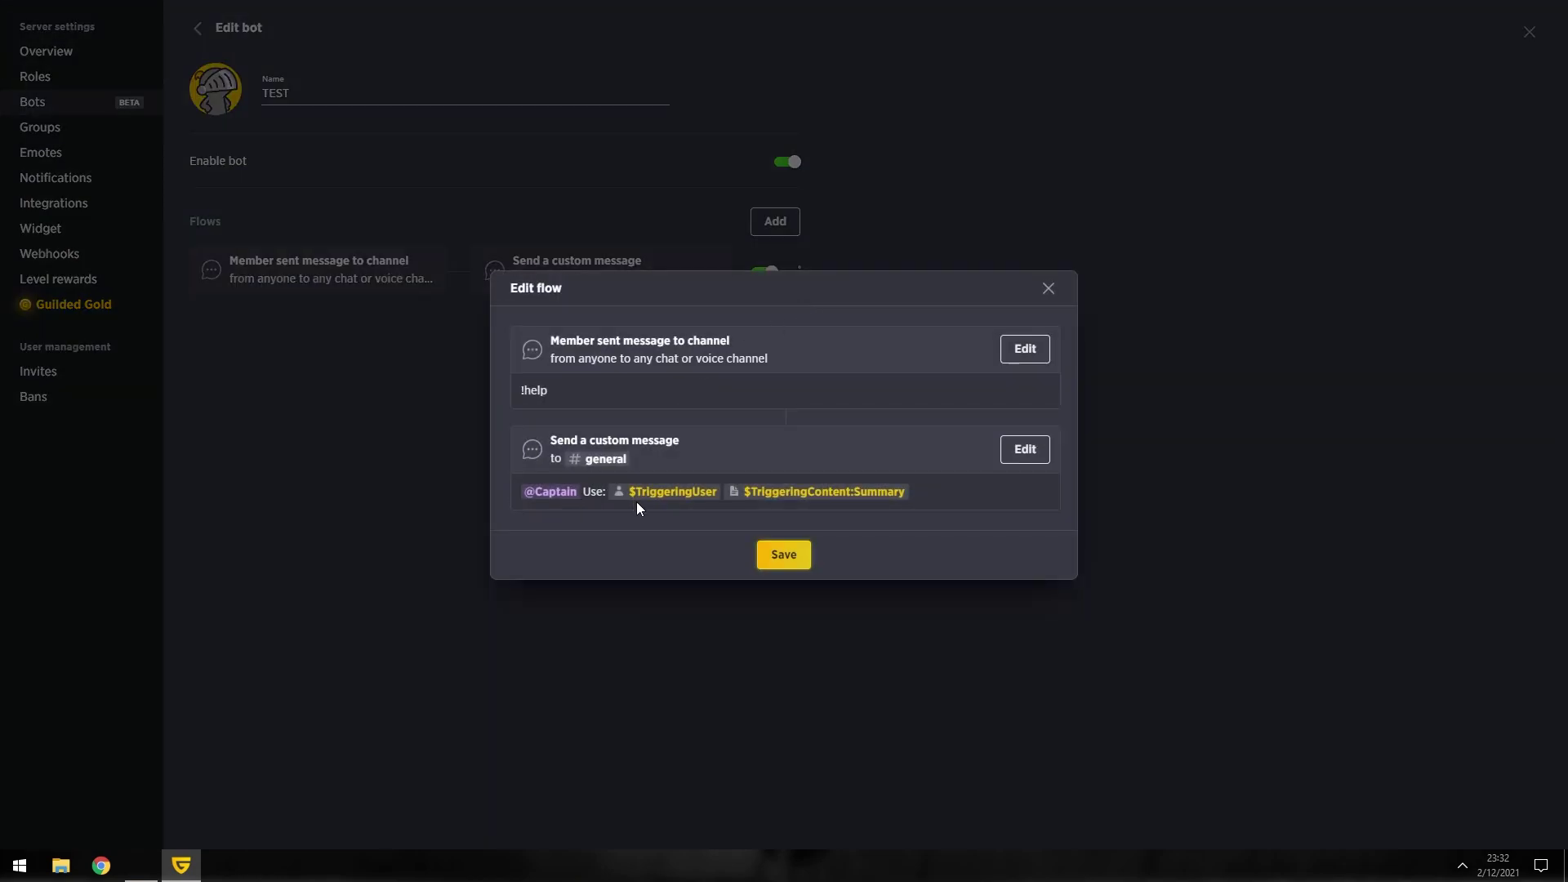
click(1030, 448)
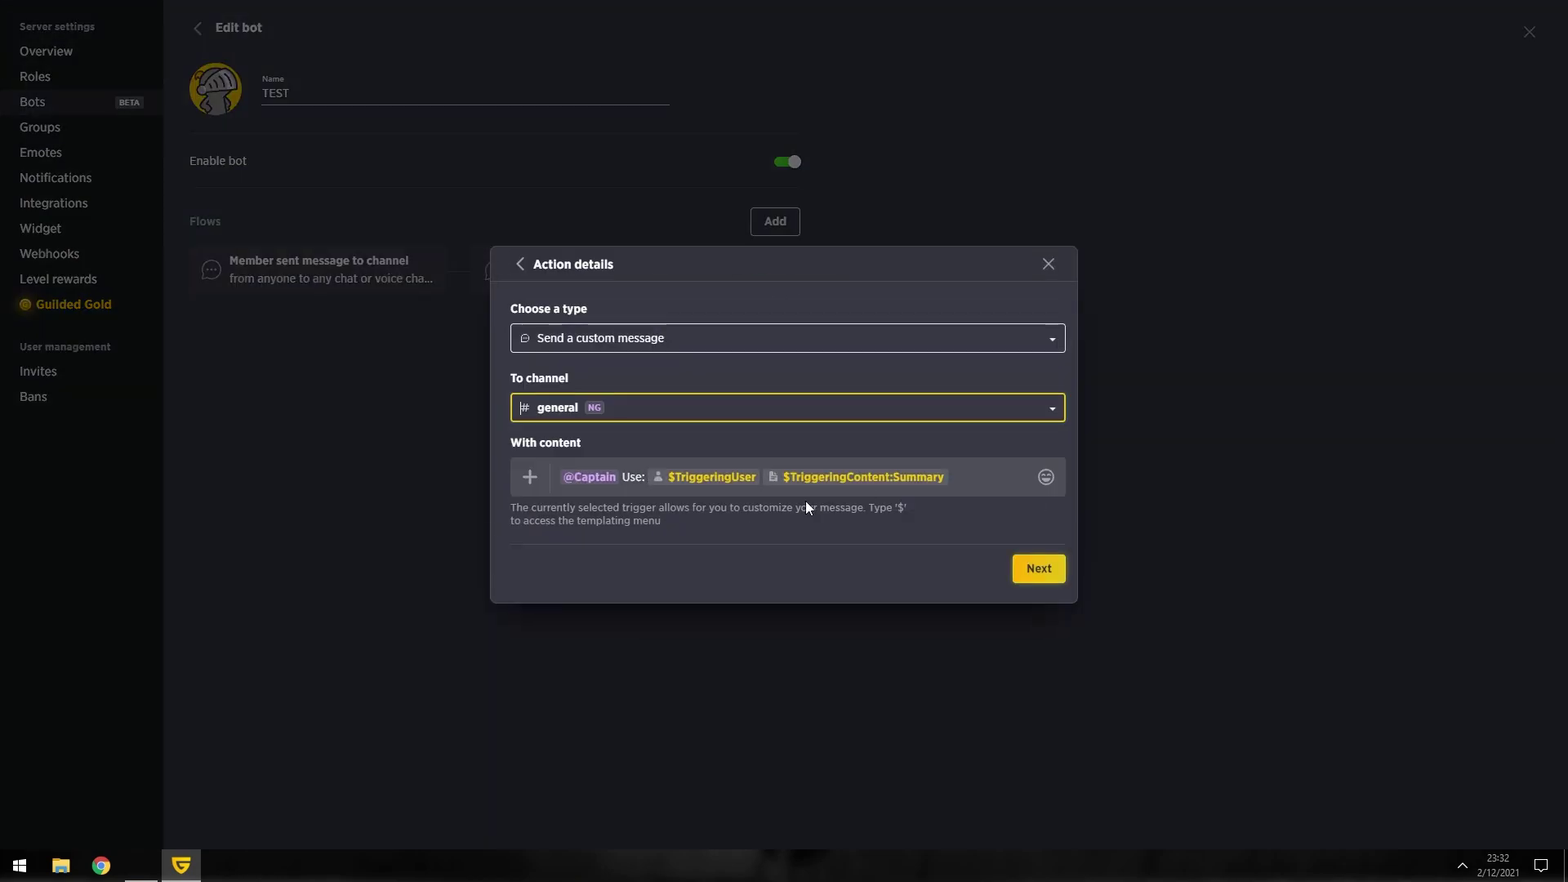
click(1039, 568)
click(807, 551)
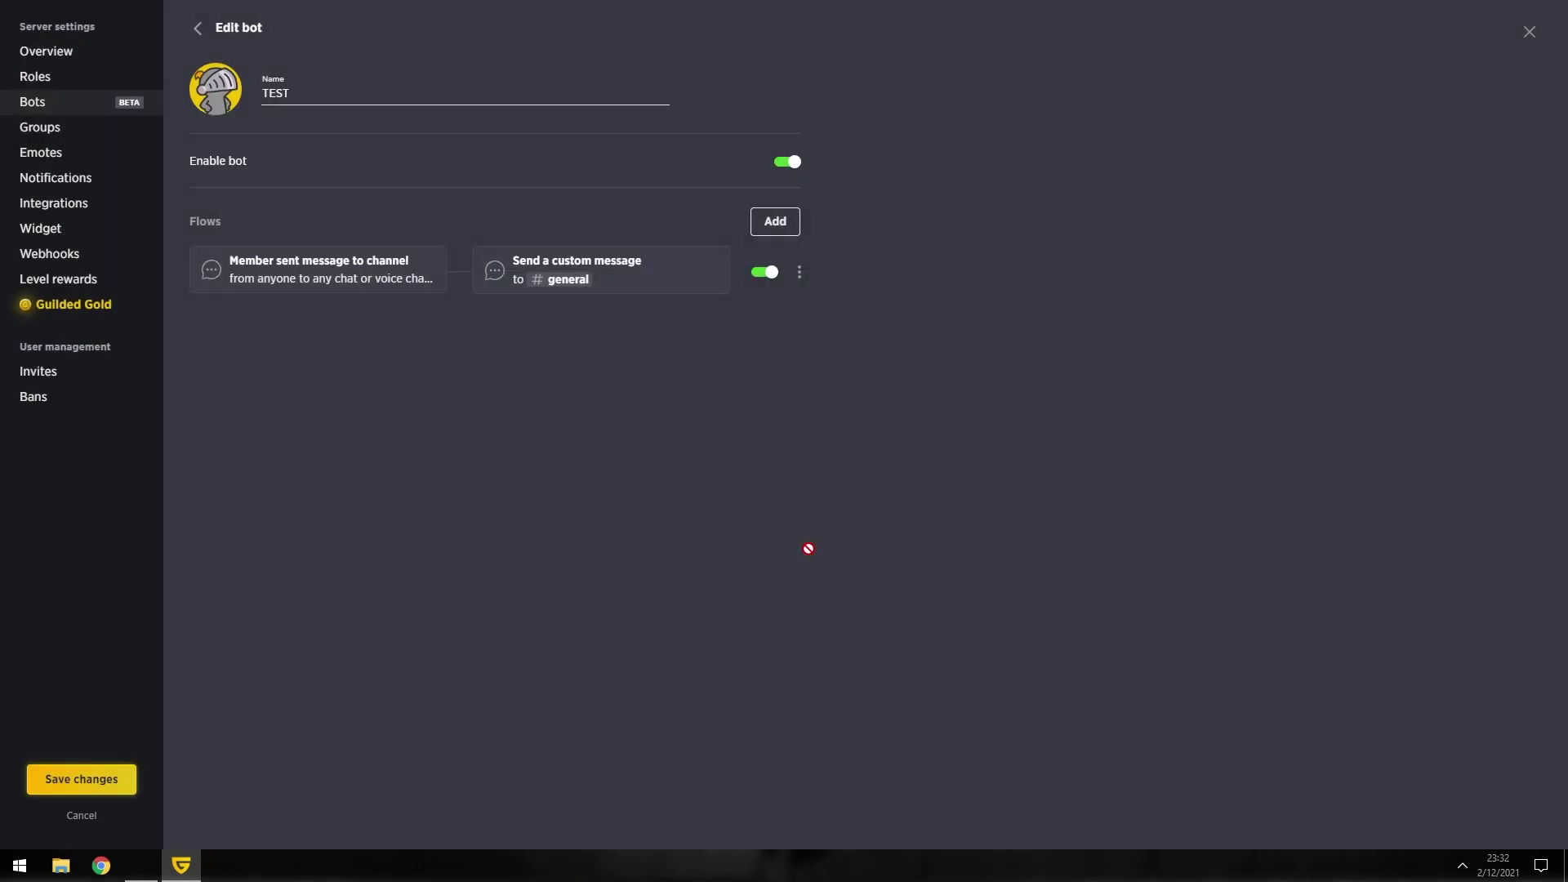
click(103, 780)
click(1529, 31)
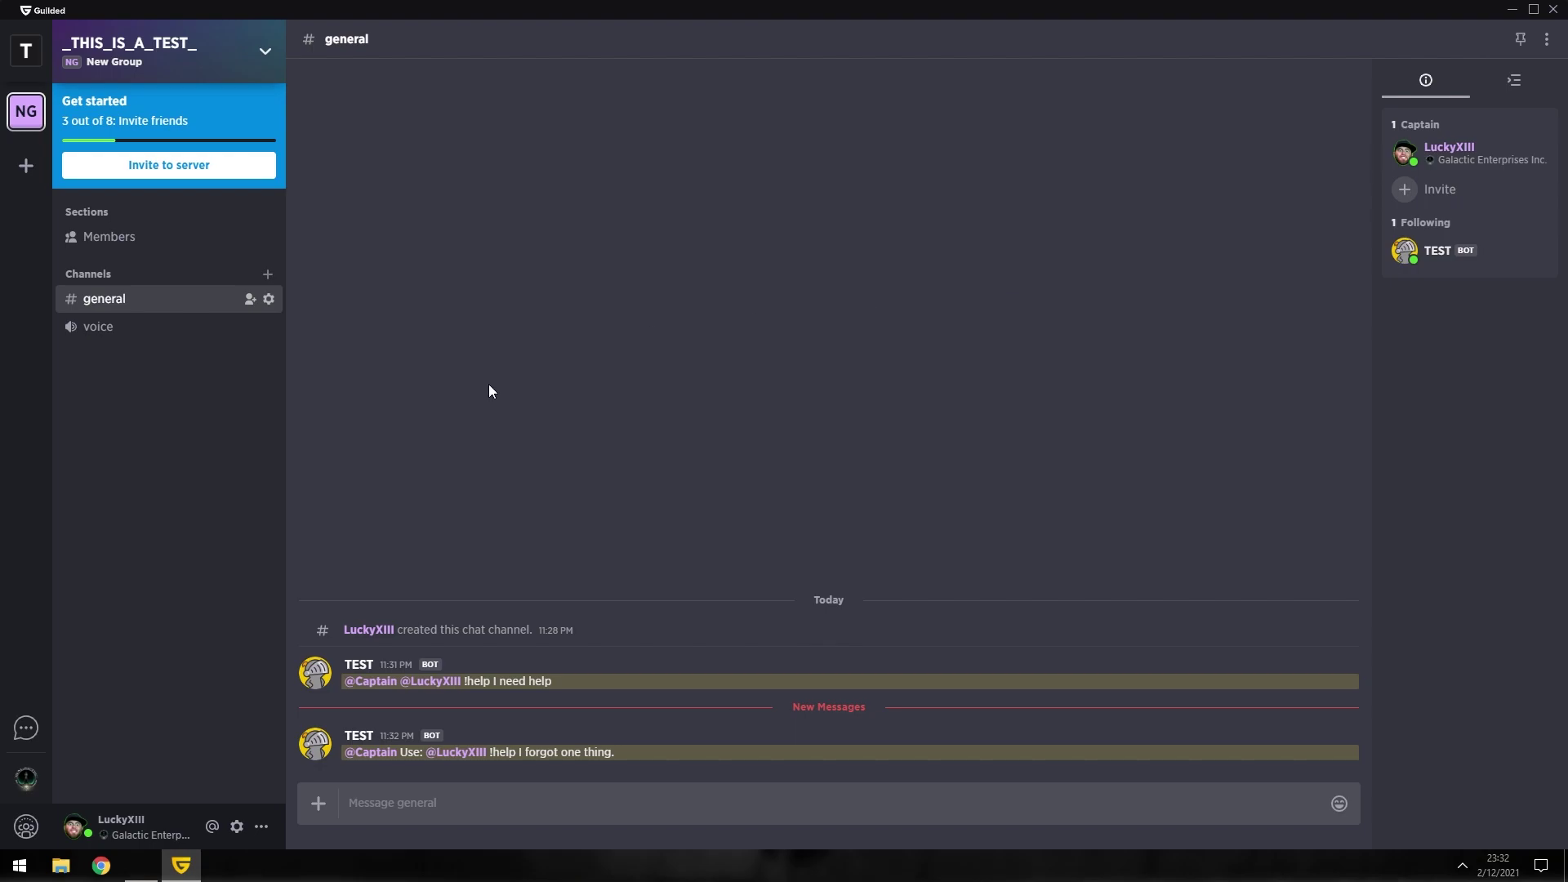
Post the message "!help TEST" in the server home's general channel.
click(26, 49)
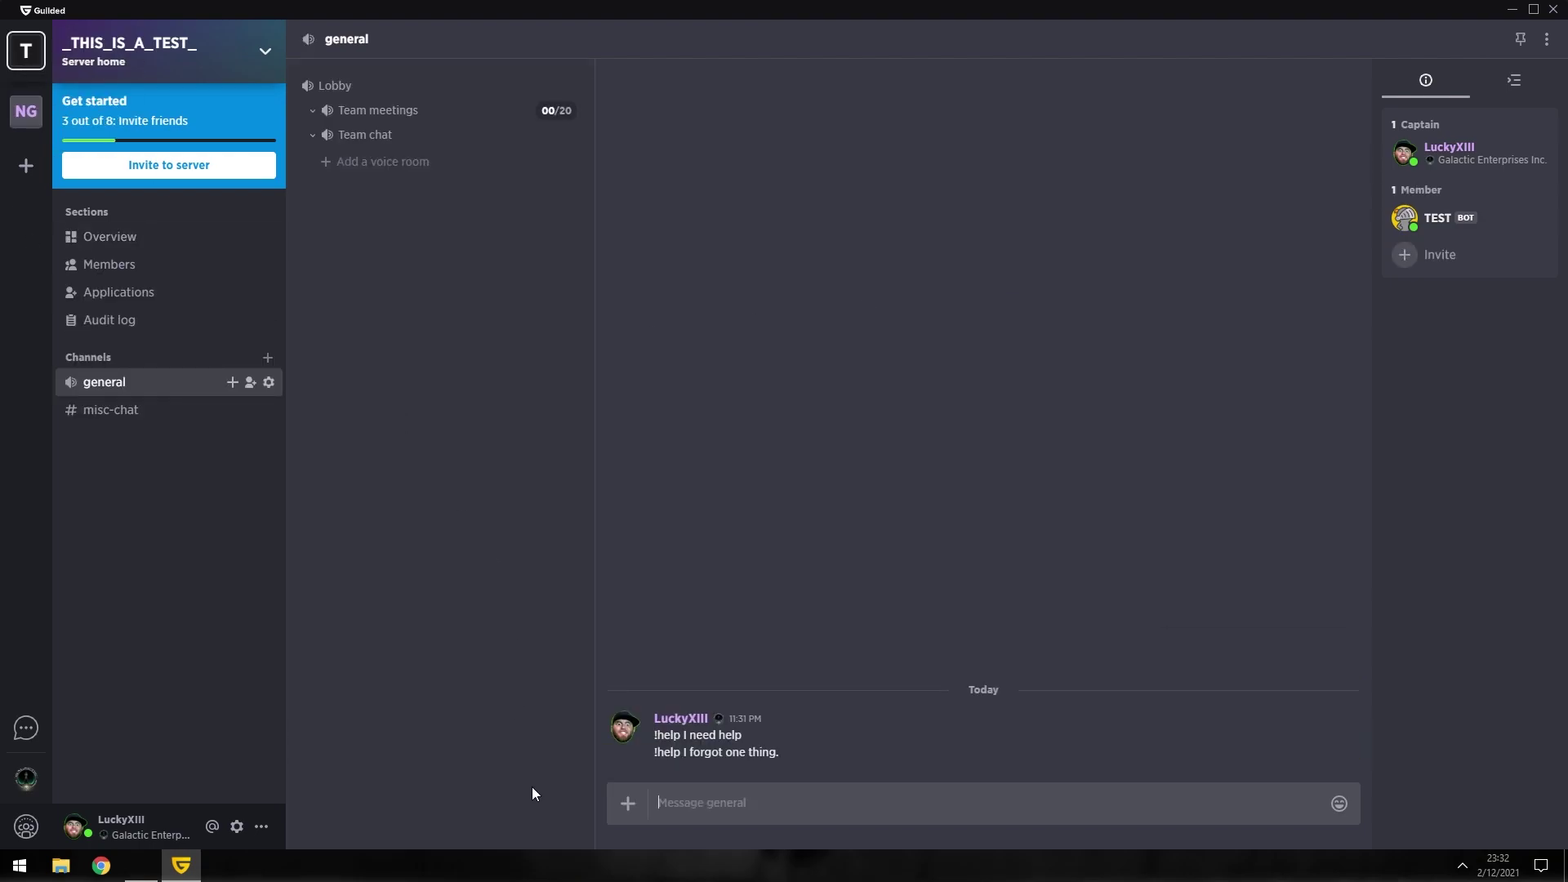
text(!help TEST)
key(Return)
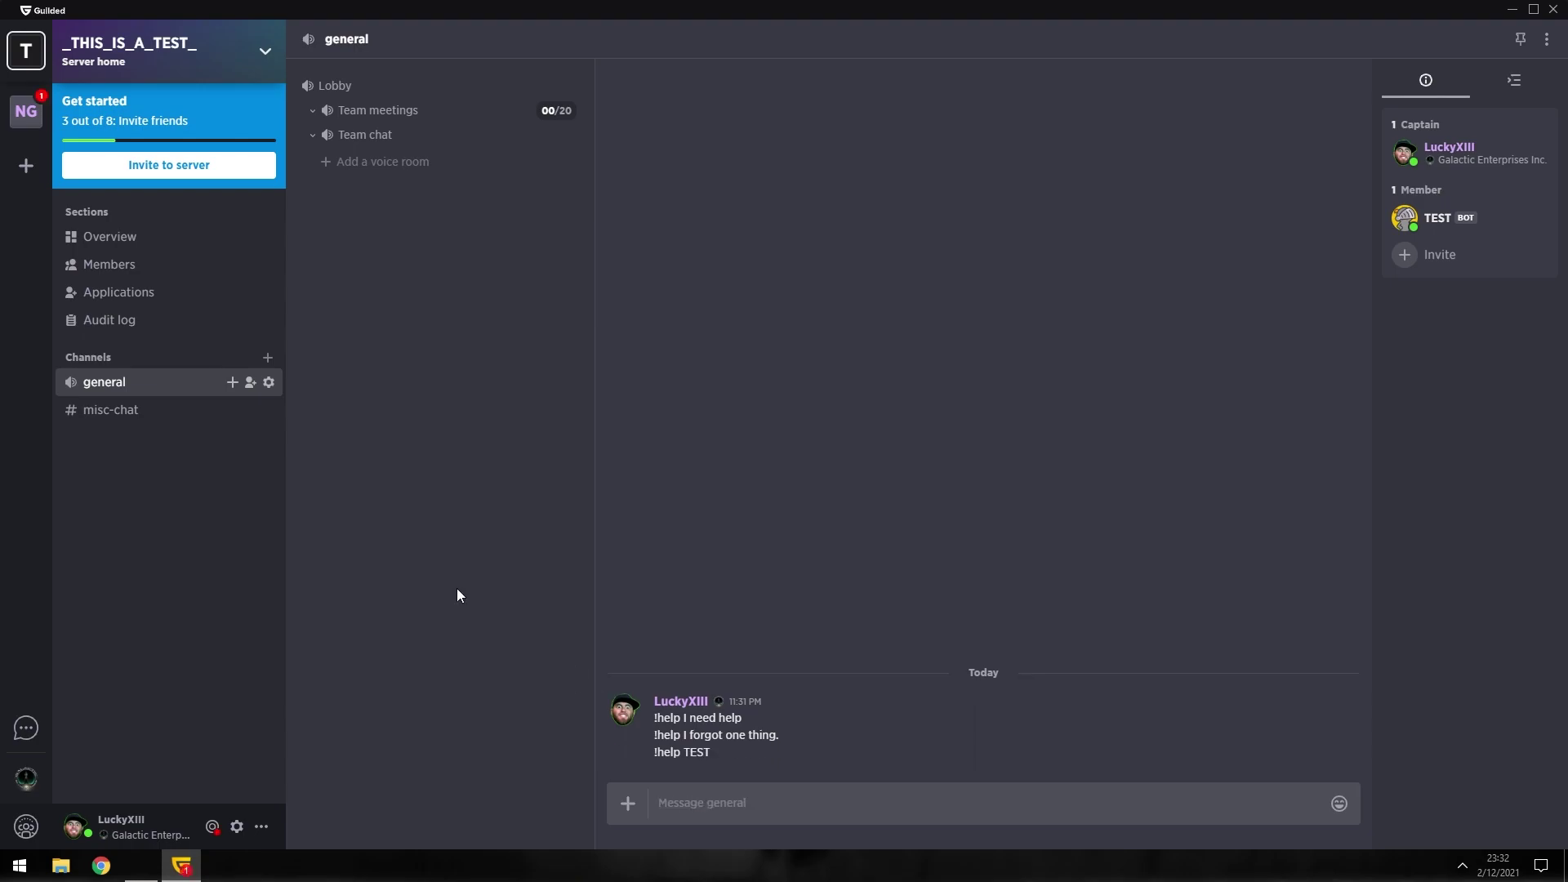
Review the bot's response to the test request in the New Group's general channel.
click(26, 113)
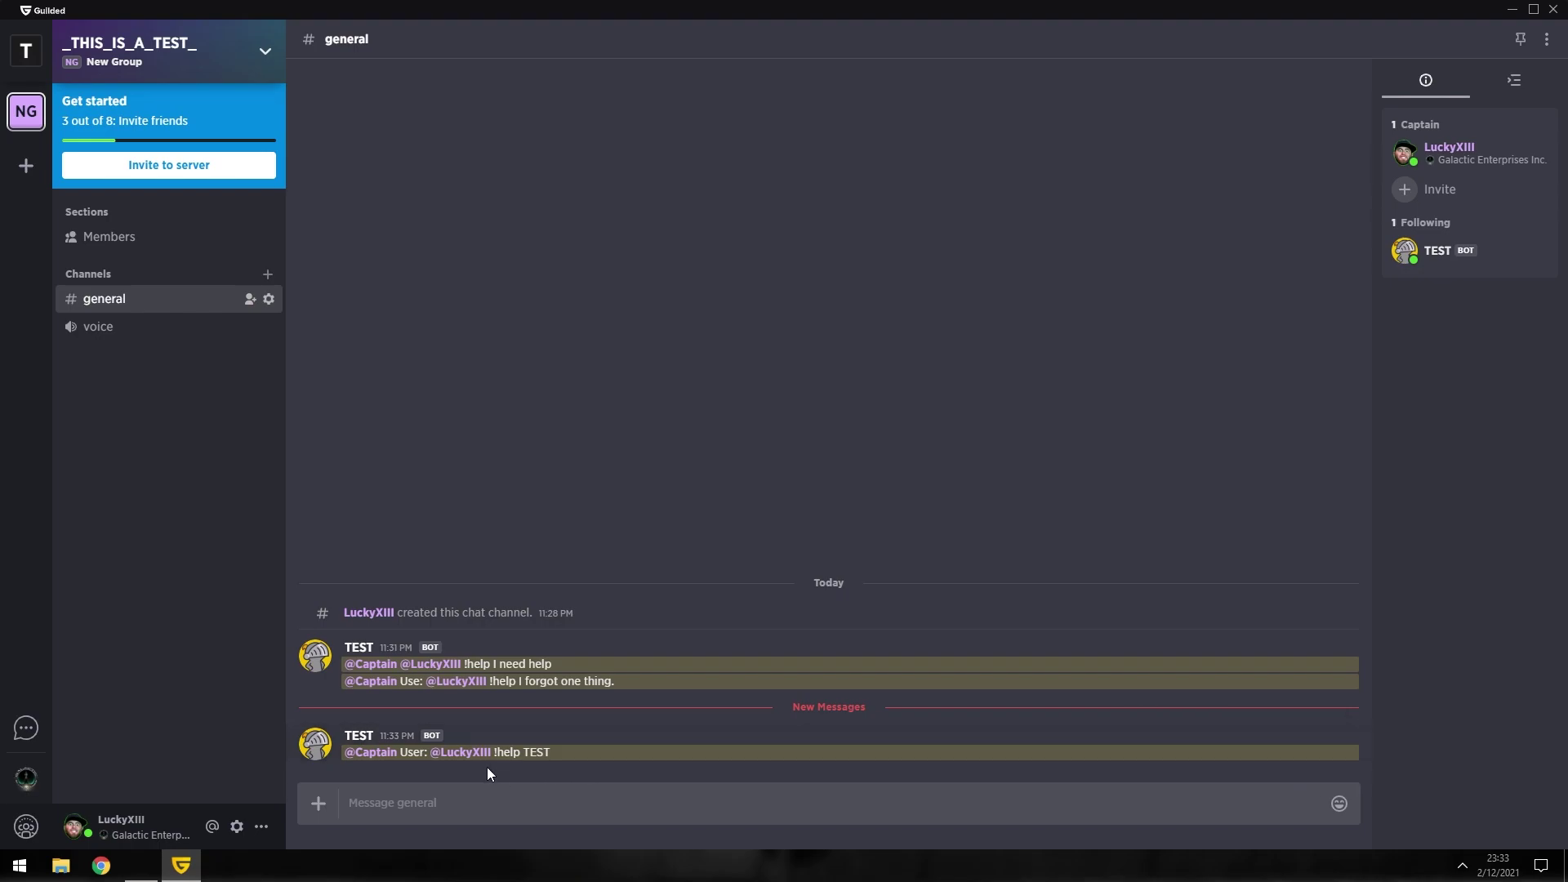
drag(494, 759, 554, 760)
click(558, 758)
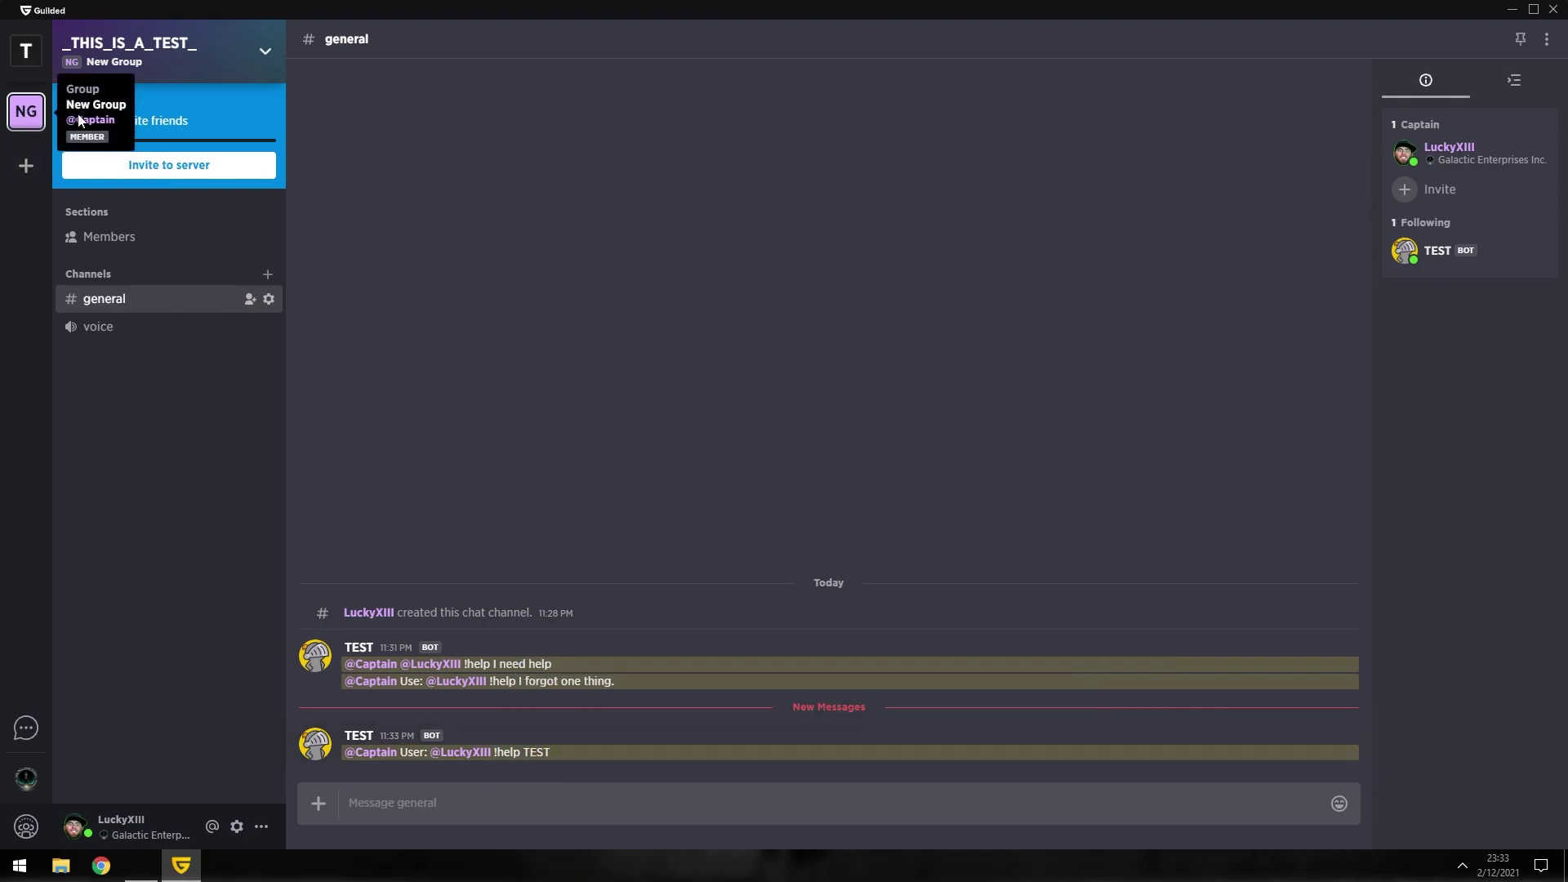
Open the server's bot settings and edit the TEST bot.
click(270, 66)
click(174, 132)
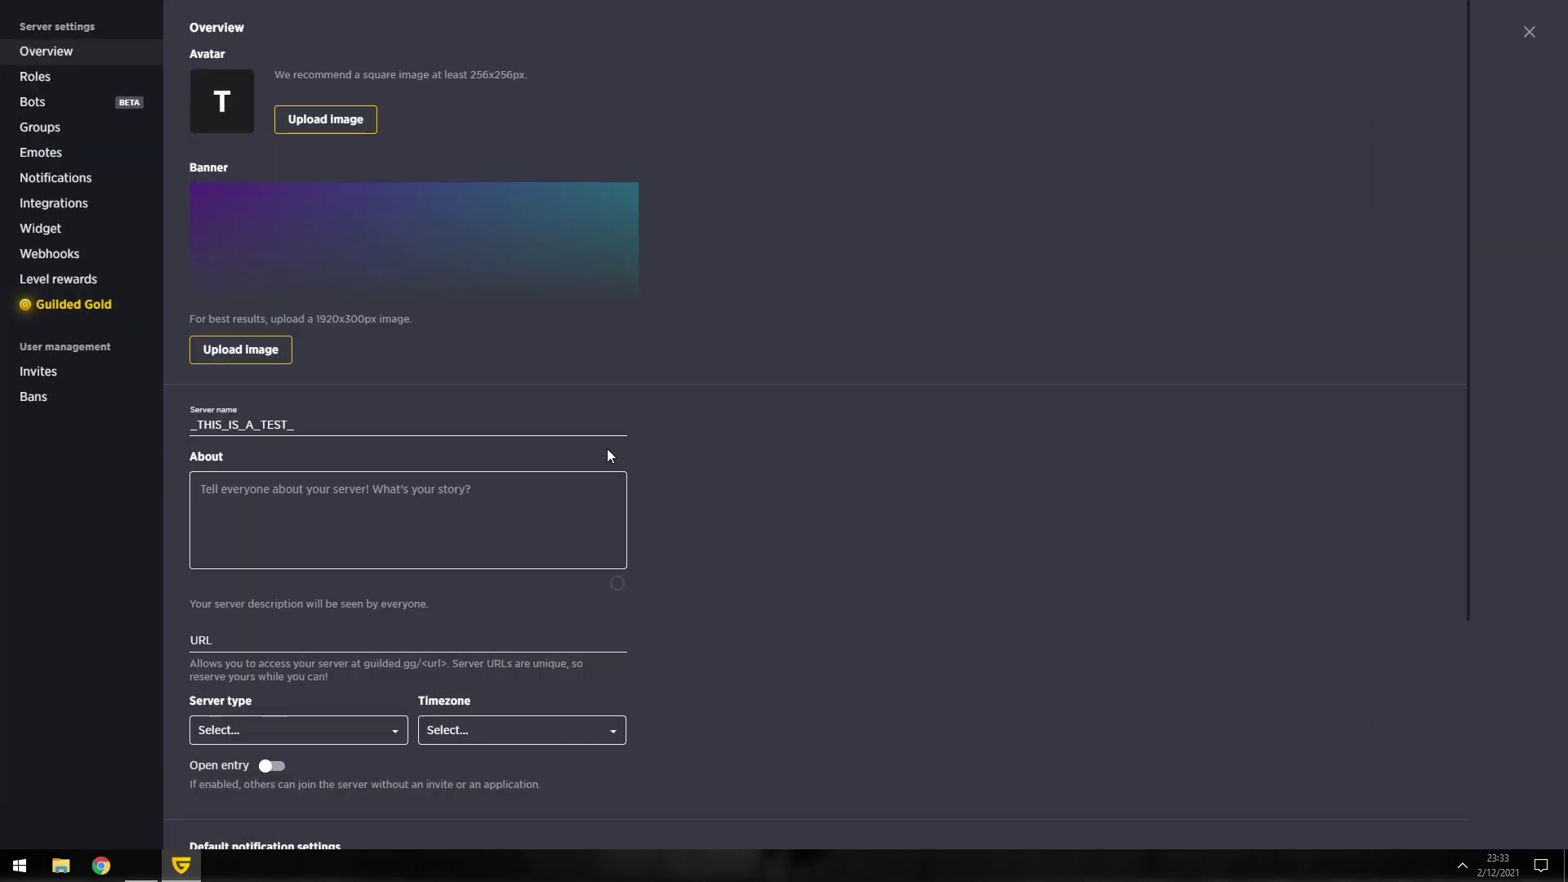
click(80, 110)
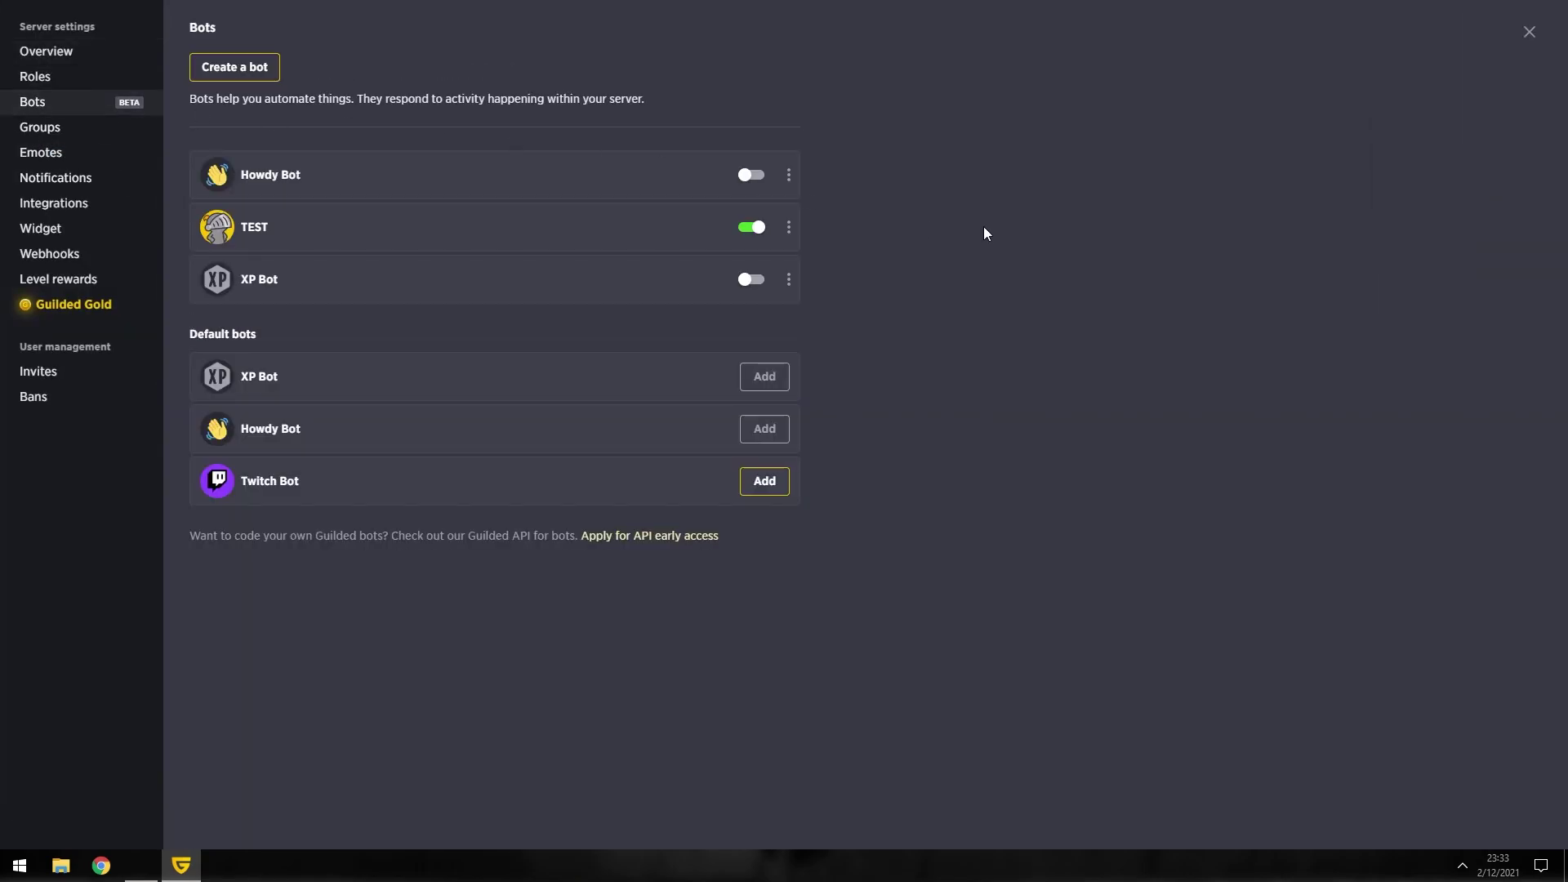
click(791, 228)
click(817, 255)
Enclose $TriggeringContent:Summary in double quotation marks in the custom message of the bot's flow.
click(800, 272)
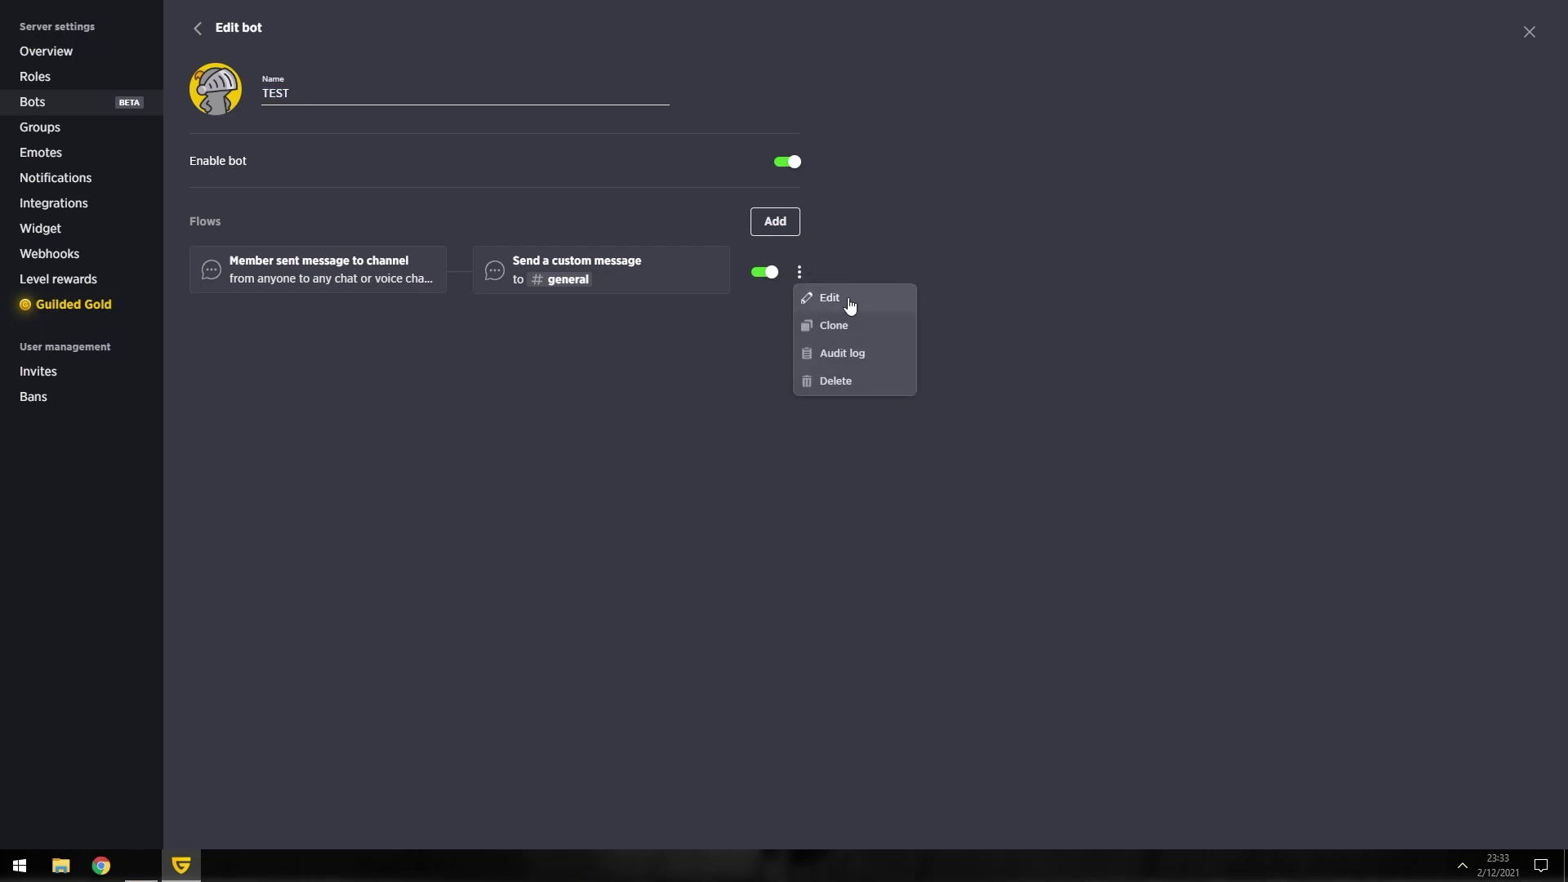
click(847, 303)
click(1025, 449)
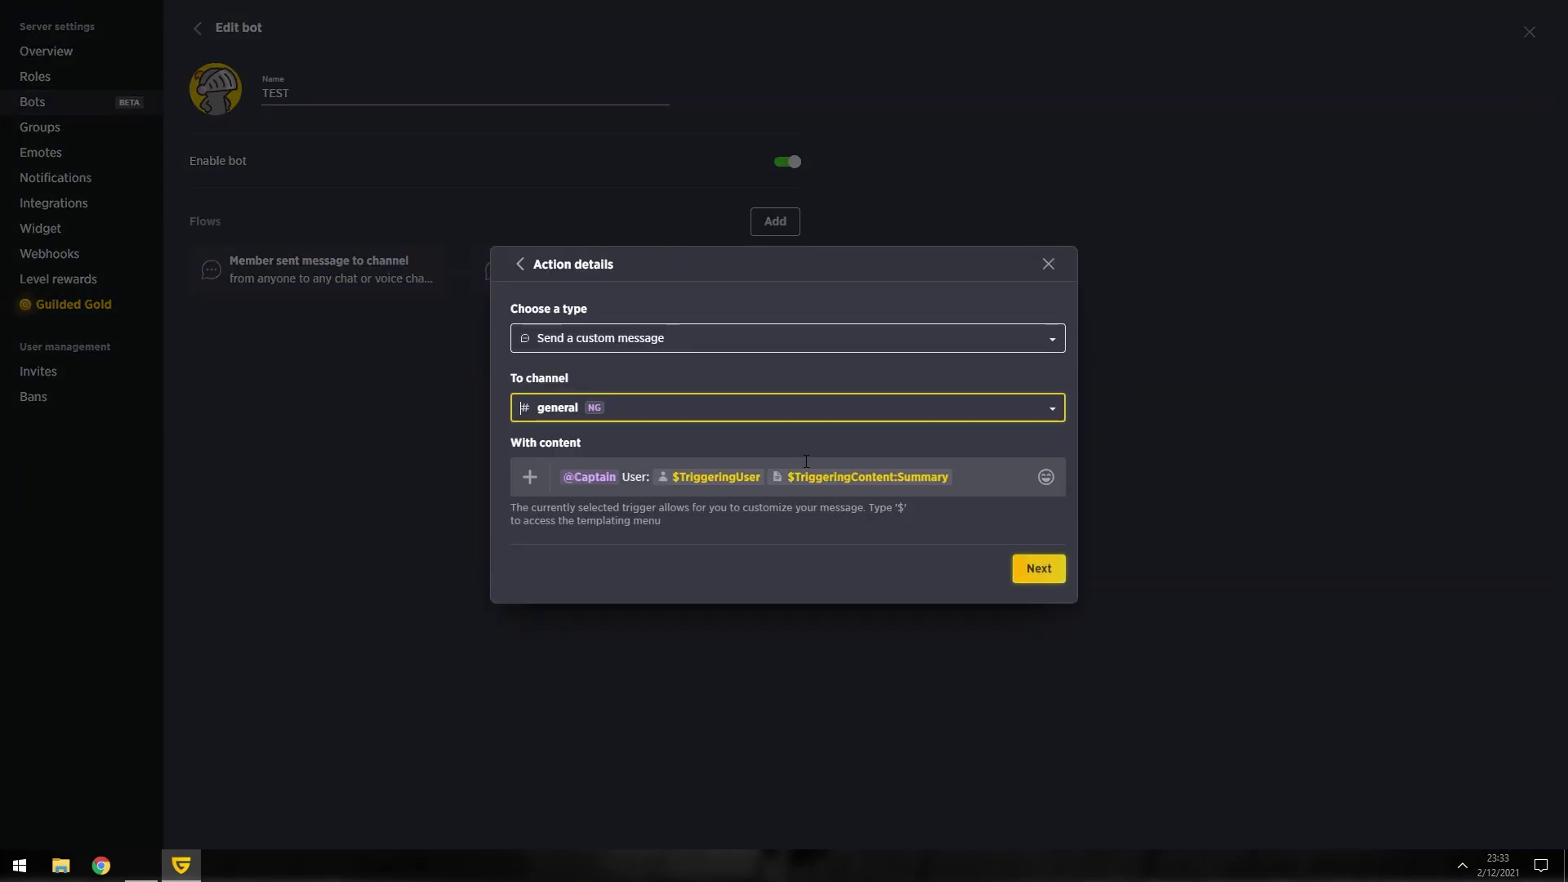
click(768, 477)
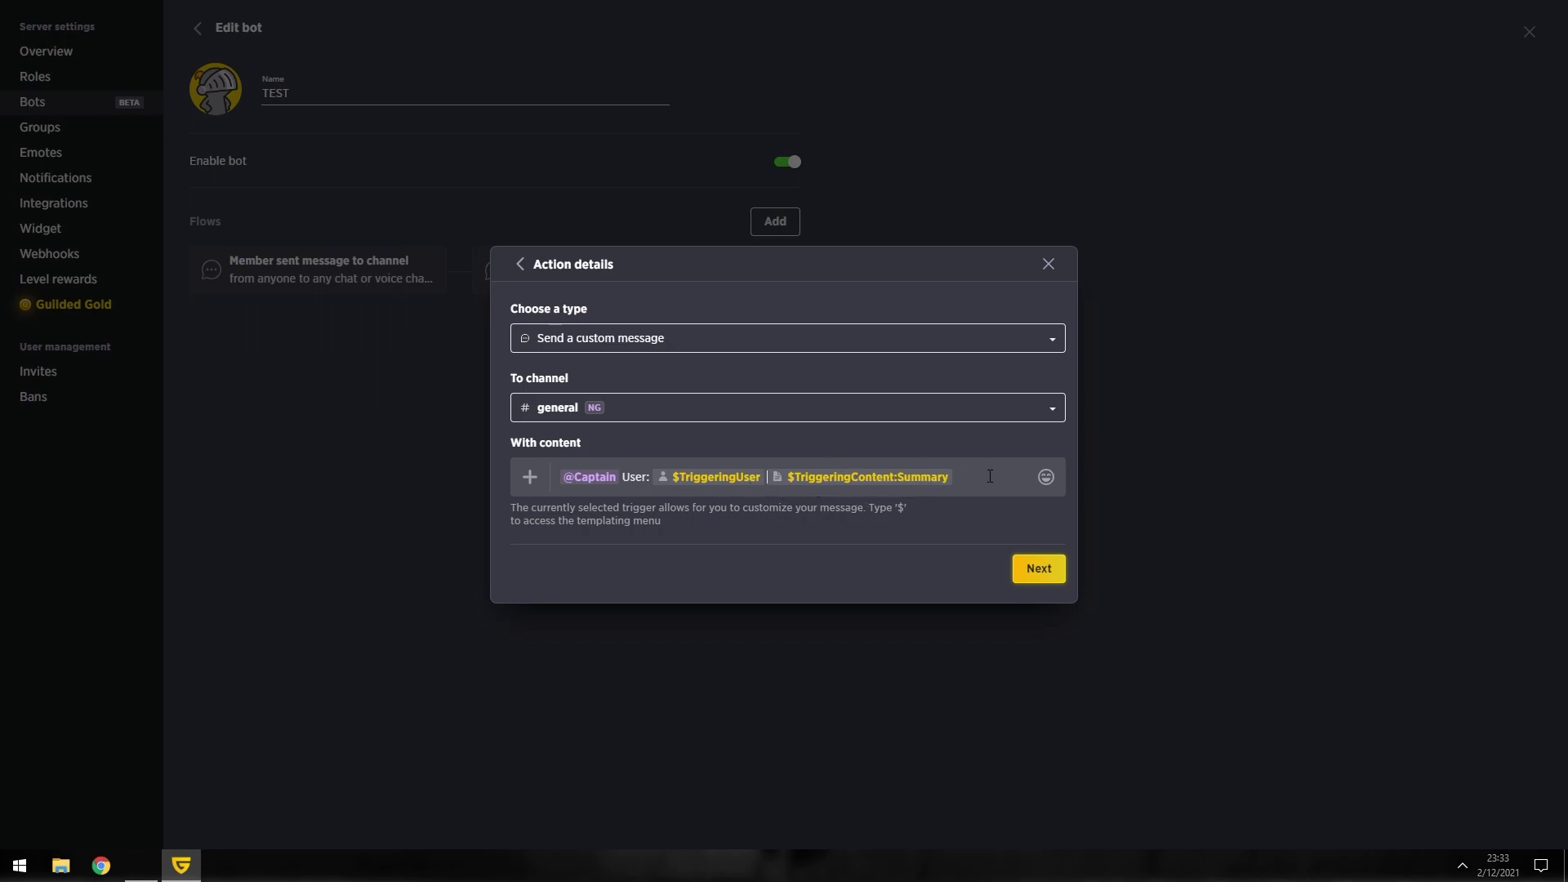
text(")
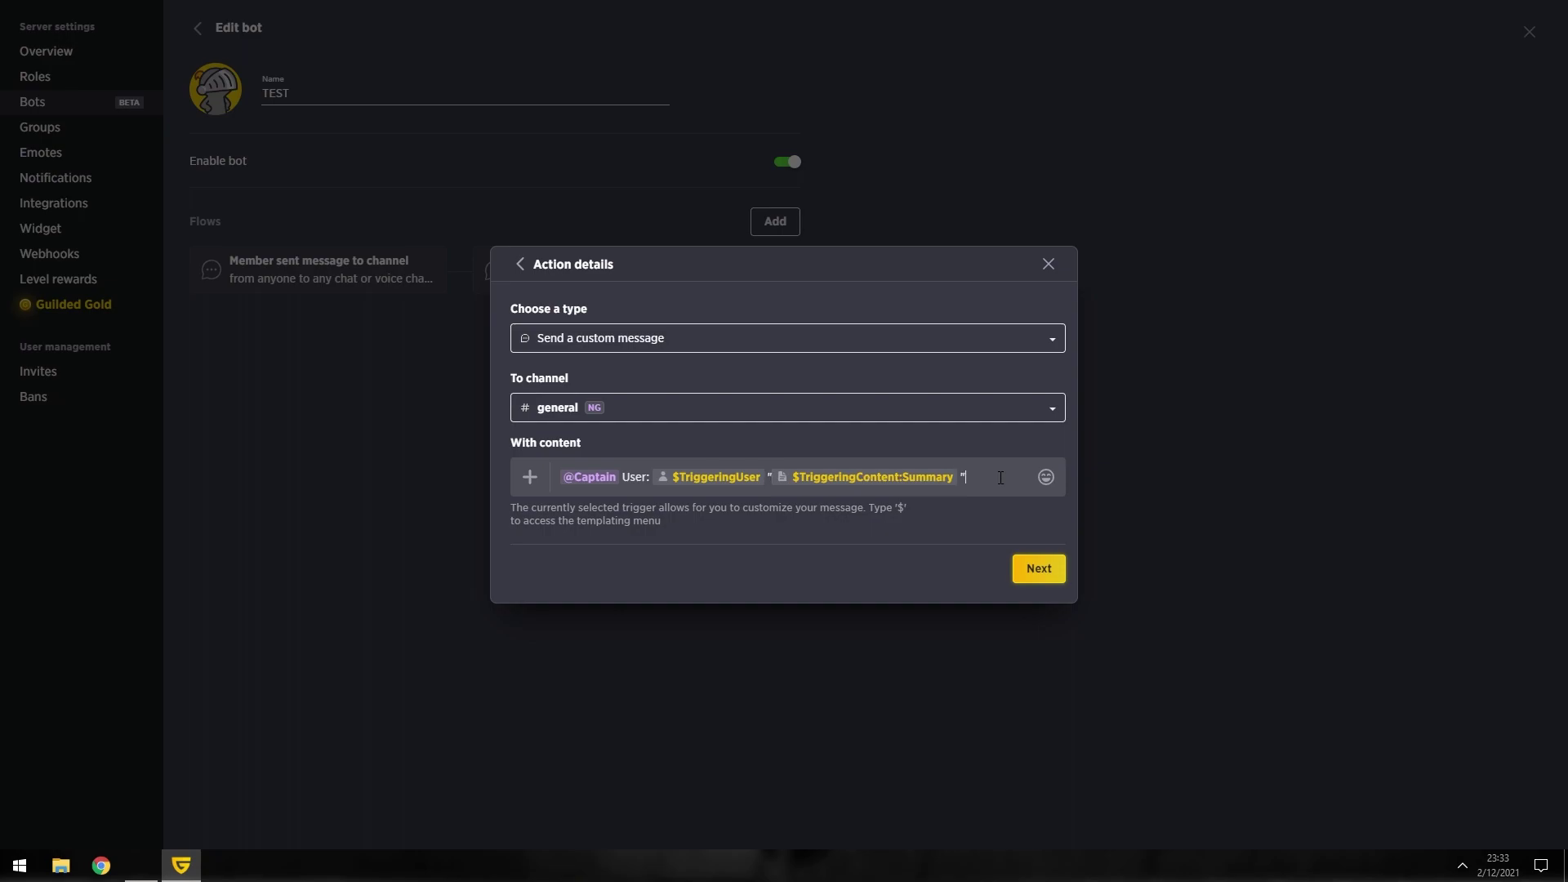
Save the flow with the quoted message content, save the bot changes, and close the server settings.
click(1034, 568)
click(780, 554)
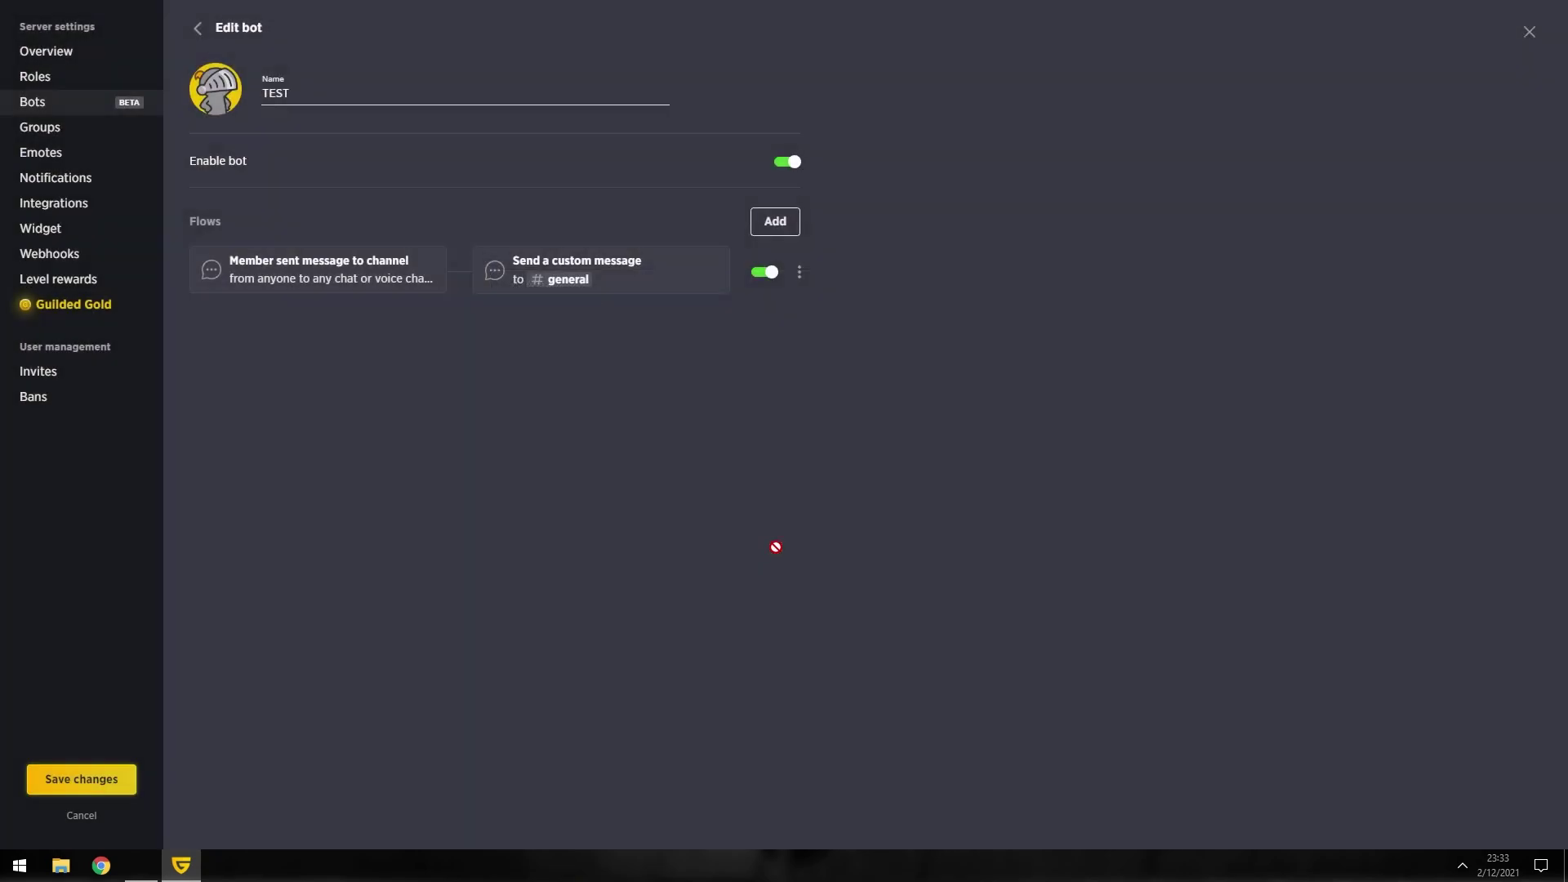
click(115, 780)
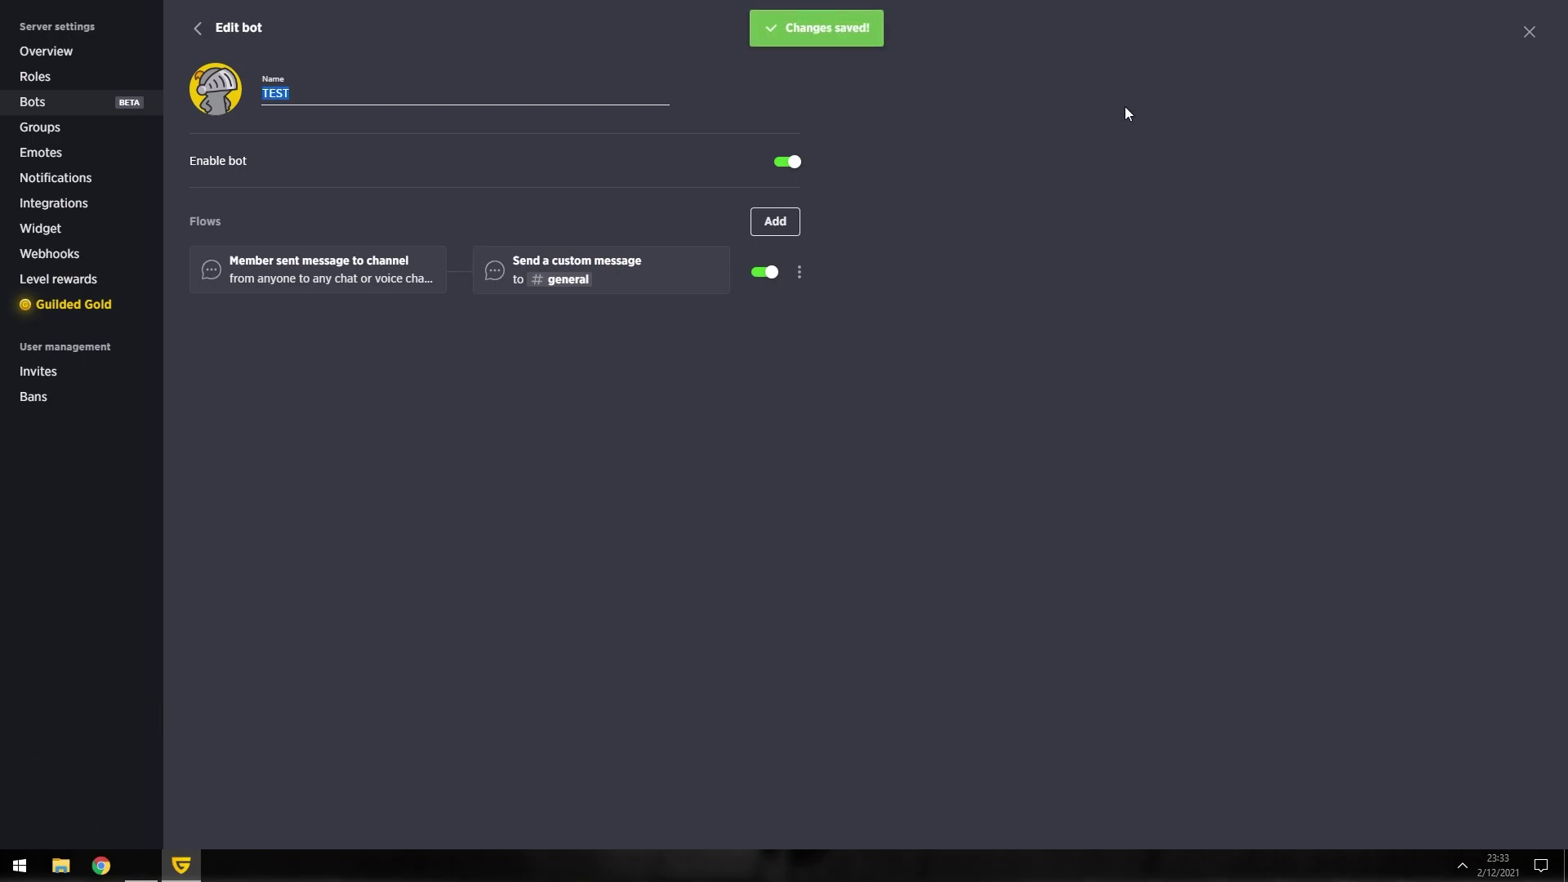
click(1530, 32)
Post "!help TEST" again in the server home's general channel to test the quoted message format.
click(26, 51)
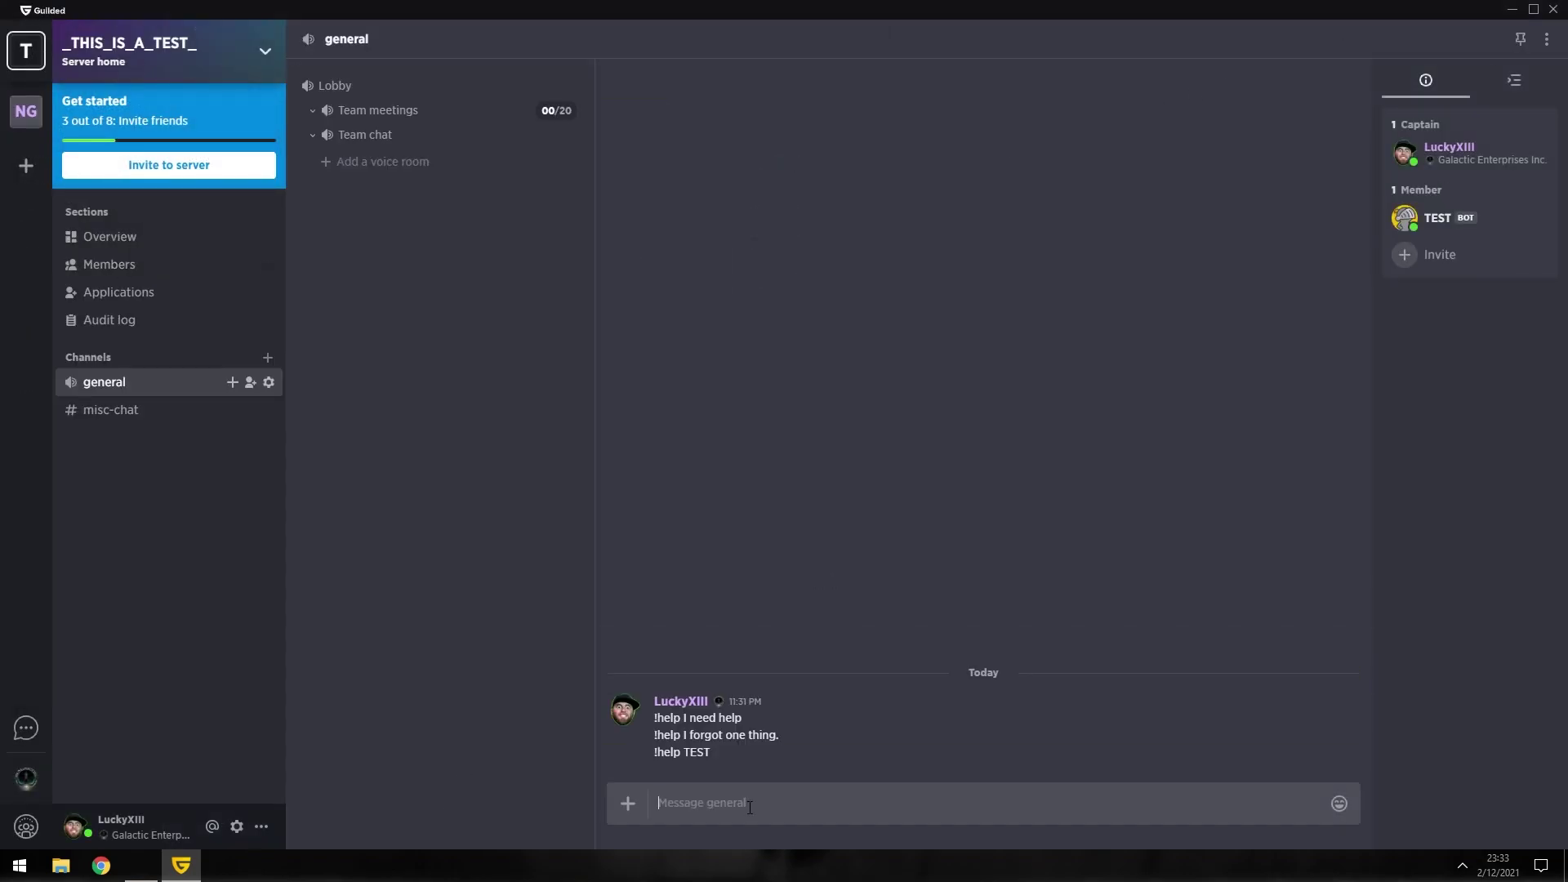
text(!help TEST)
key(Return)
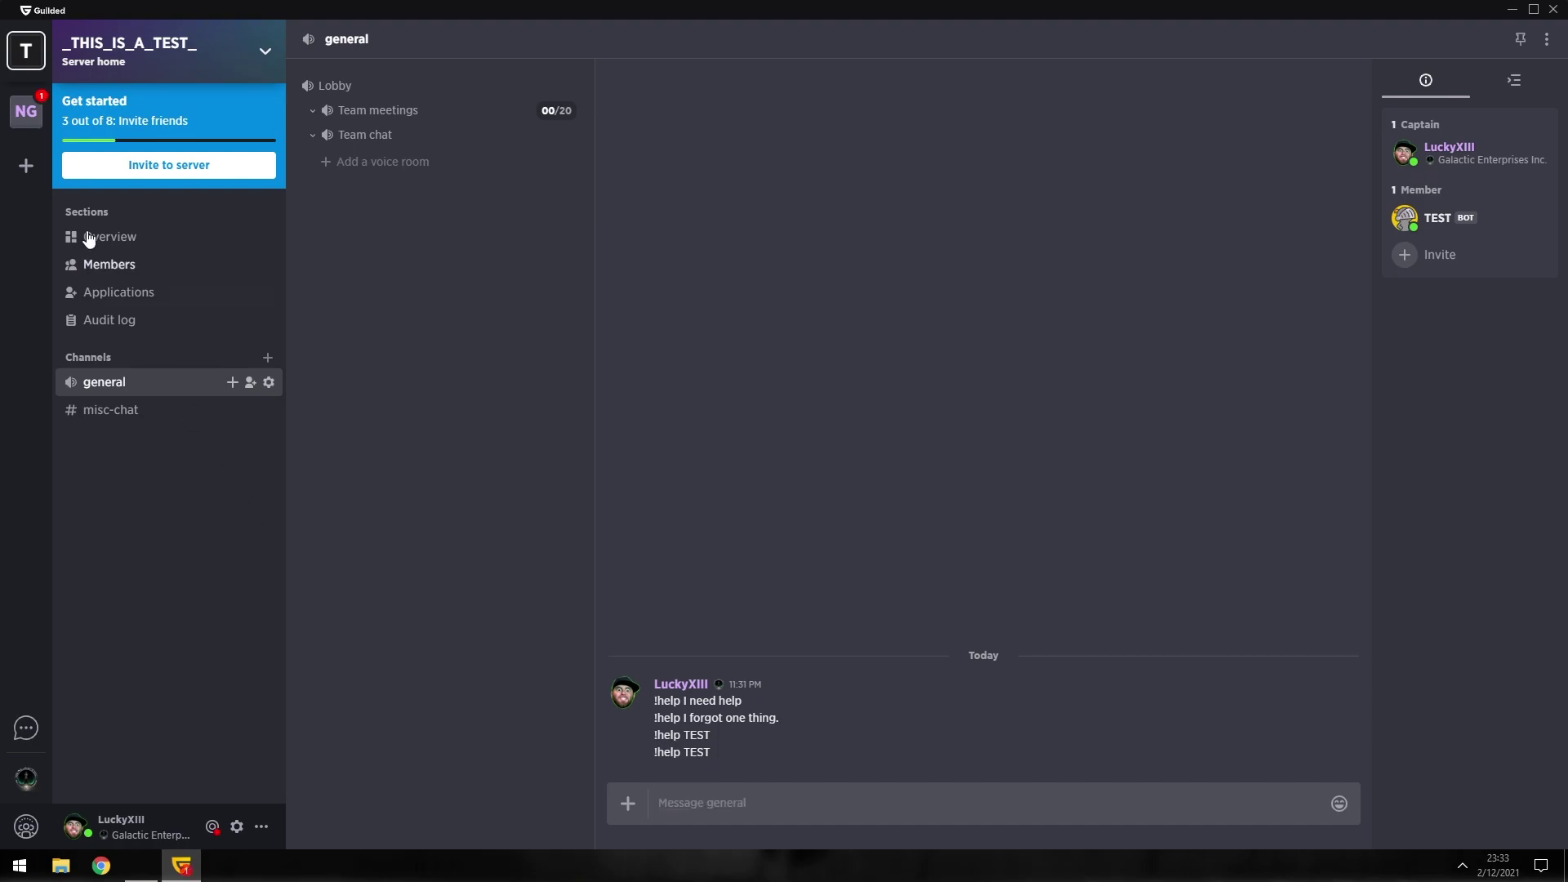
Examine the quoted help text in the bot's newest message in the New Group's general channel.
click(26, 111)
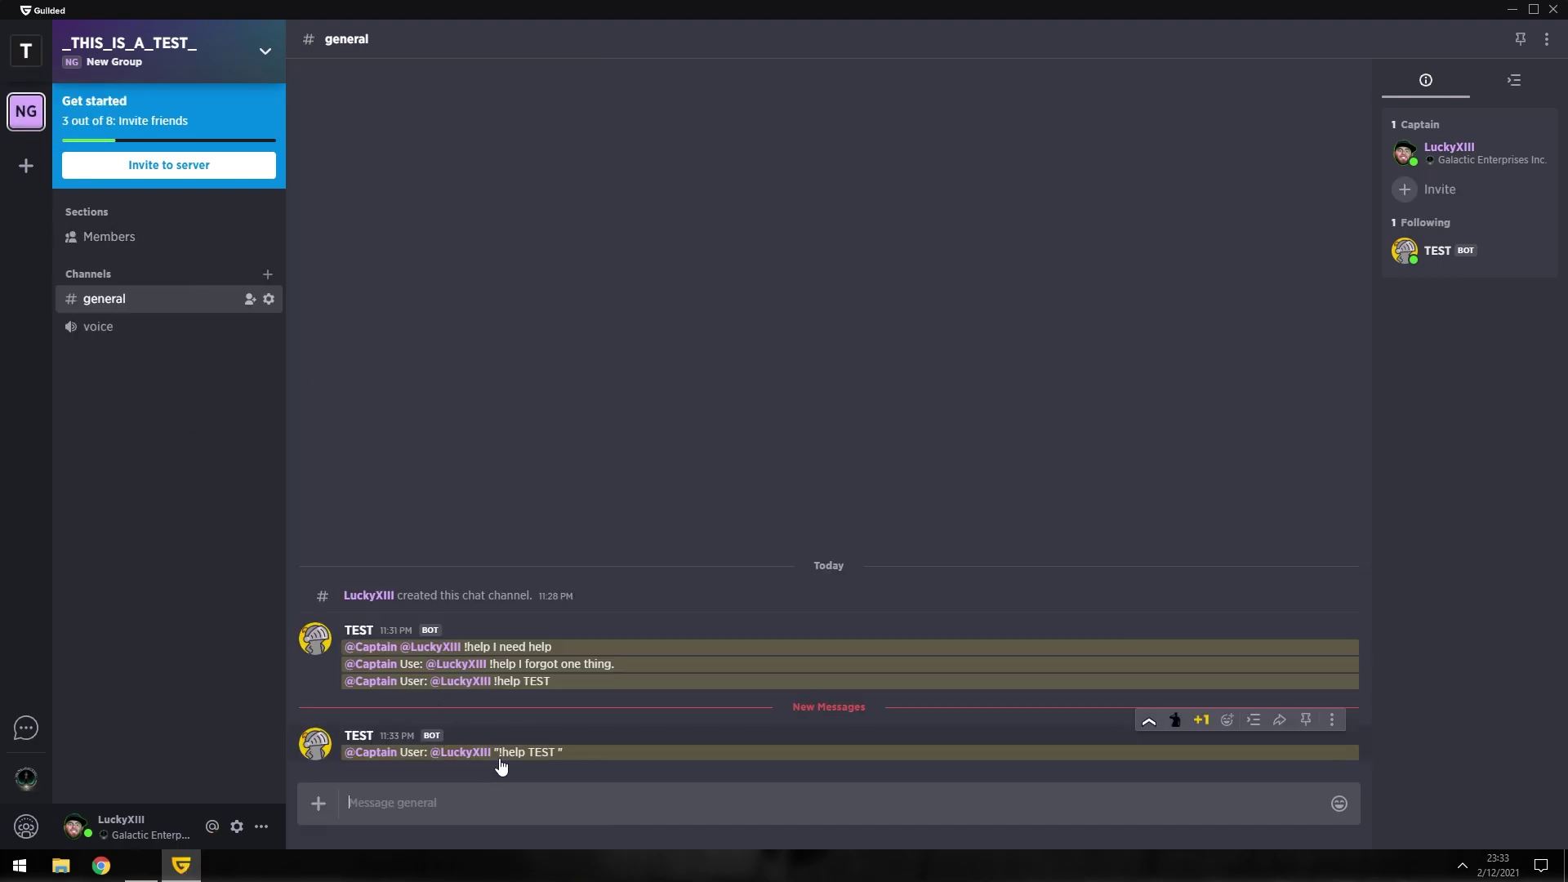
drag(501, 766, 570, 763)
click(556, 762)
click(588, 764)
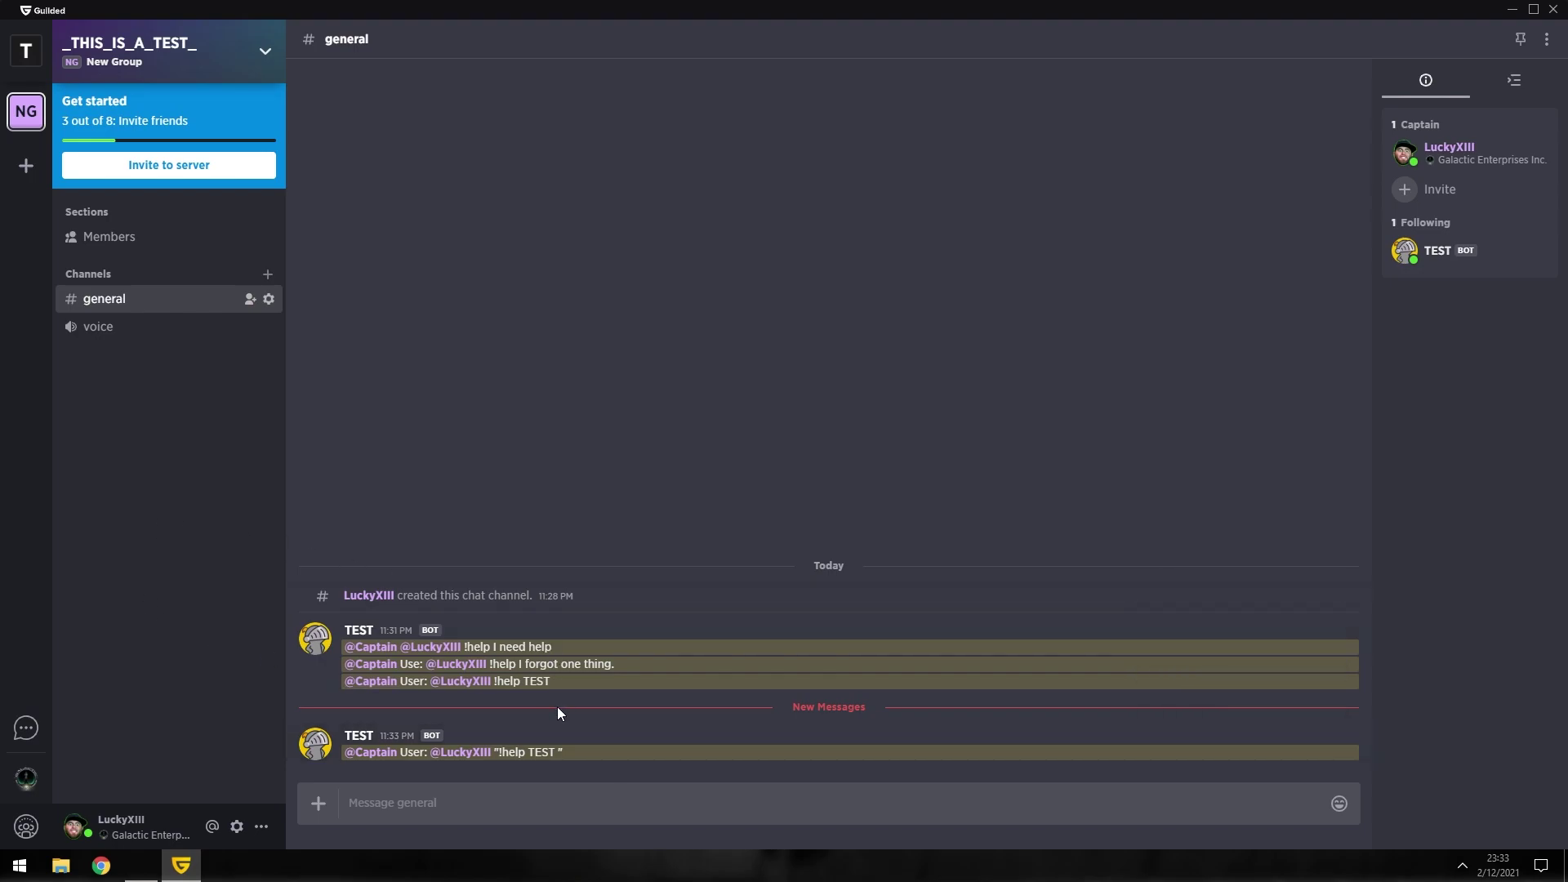
drag(527, 760, 564, 763)
click(536, 763)
click(175, 593)
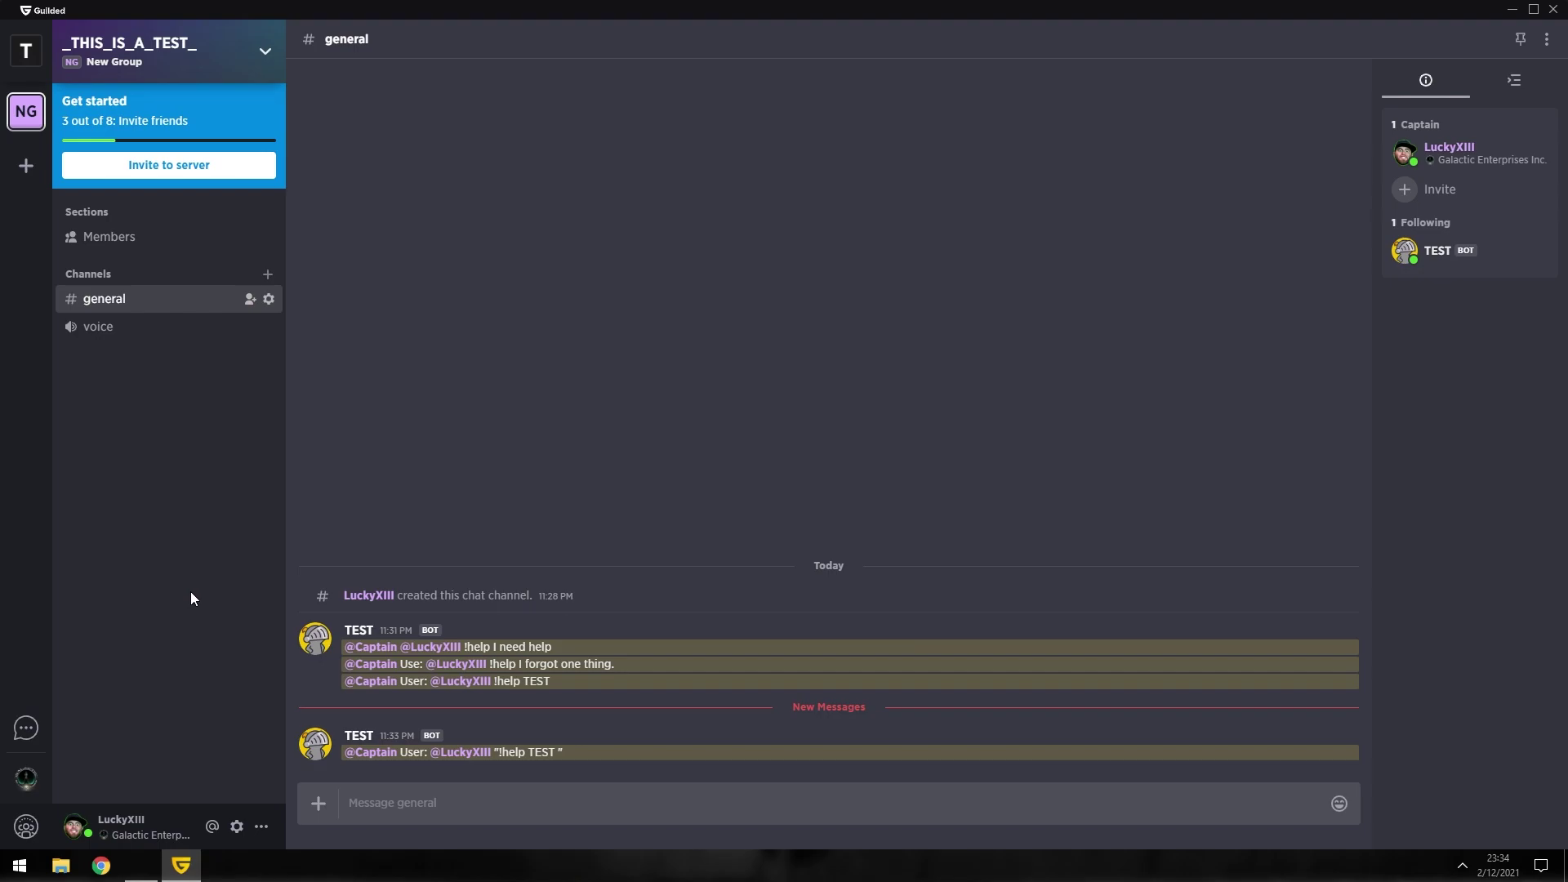